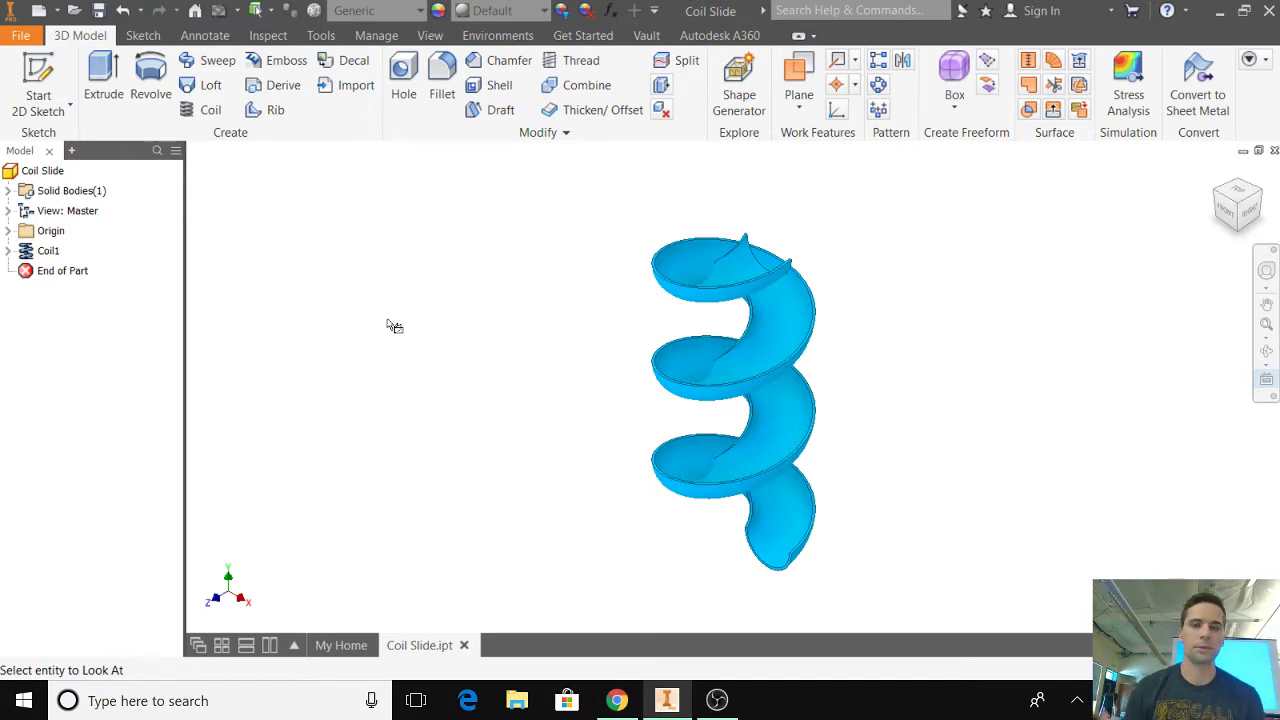
Create a new blank part file, Part4, from the File menu.
left_click(22, 36)
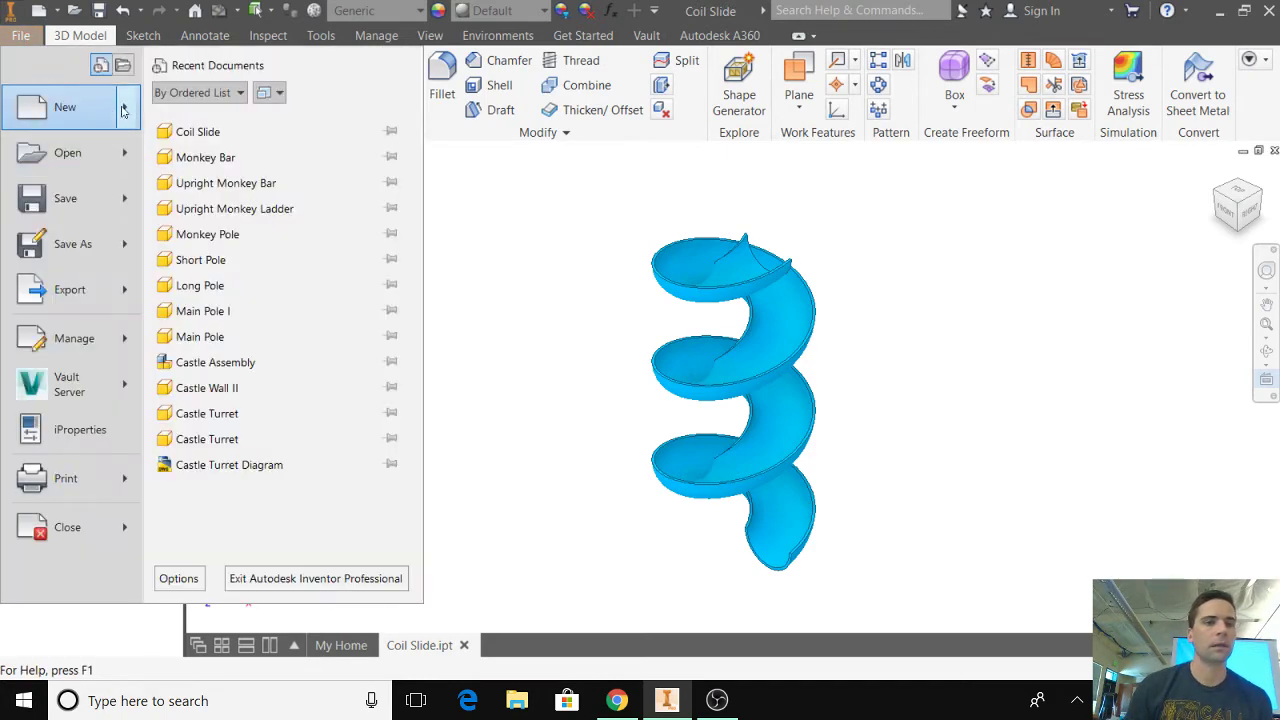
mouse_move(70, 107)
left_click(226, 280)
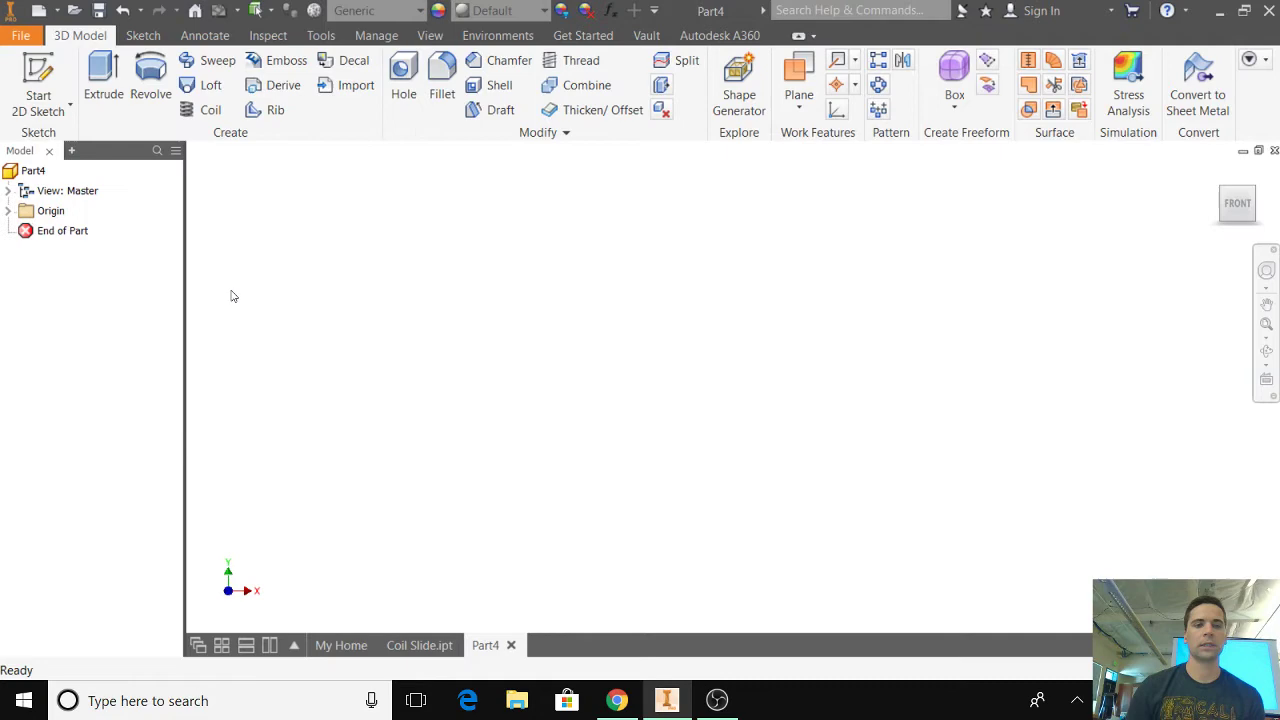
Use Save As to store Part4 under the name 'Tunnel Slide' in the Slides folder.
left_click(22, 35)
left_click(72, 244)
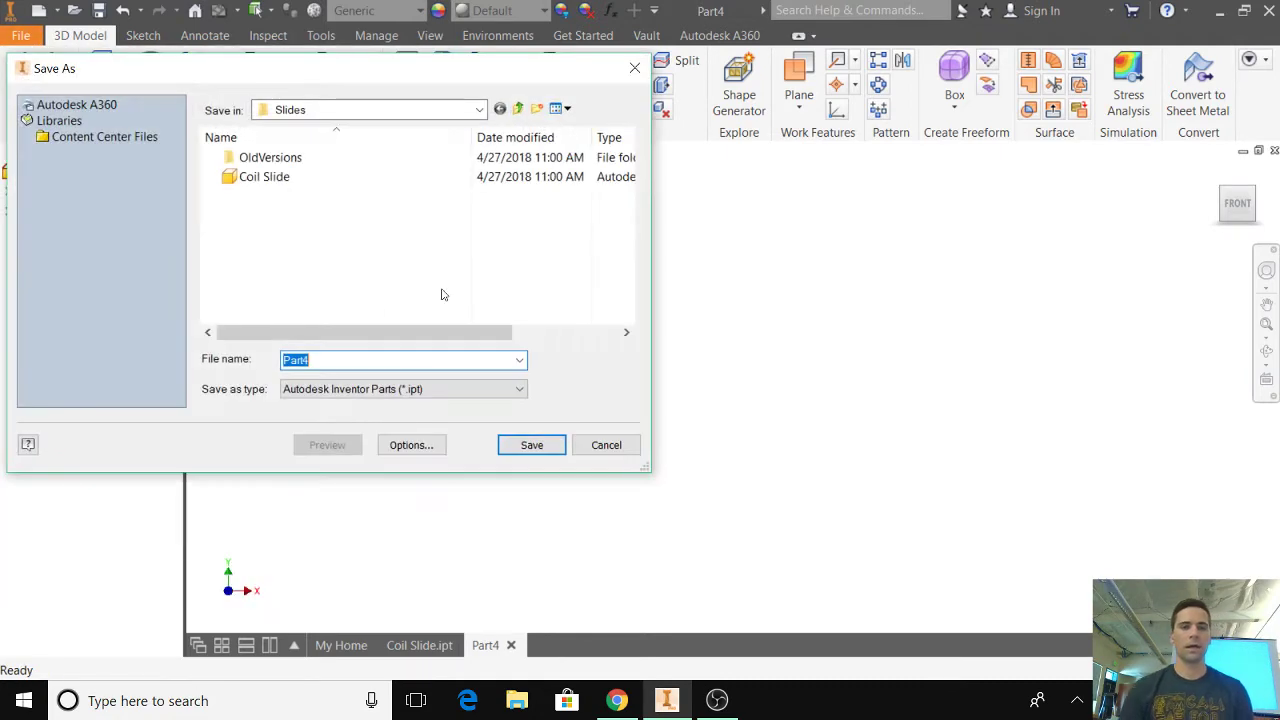
type("Tunnel Slide")
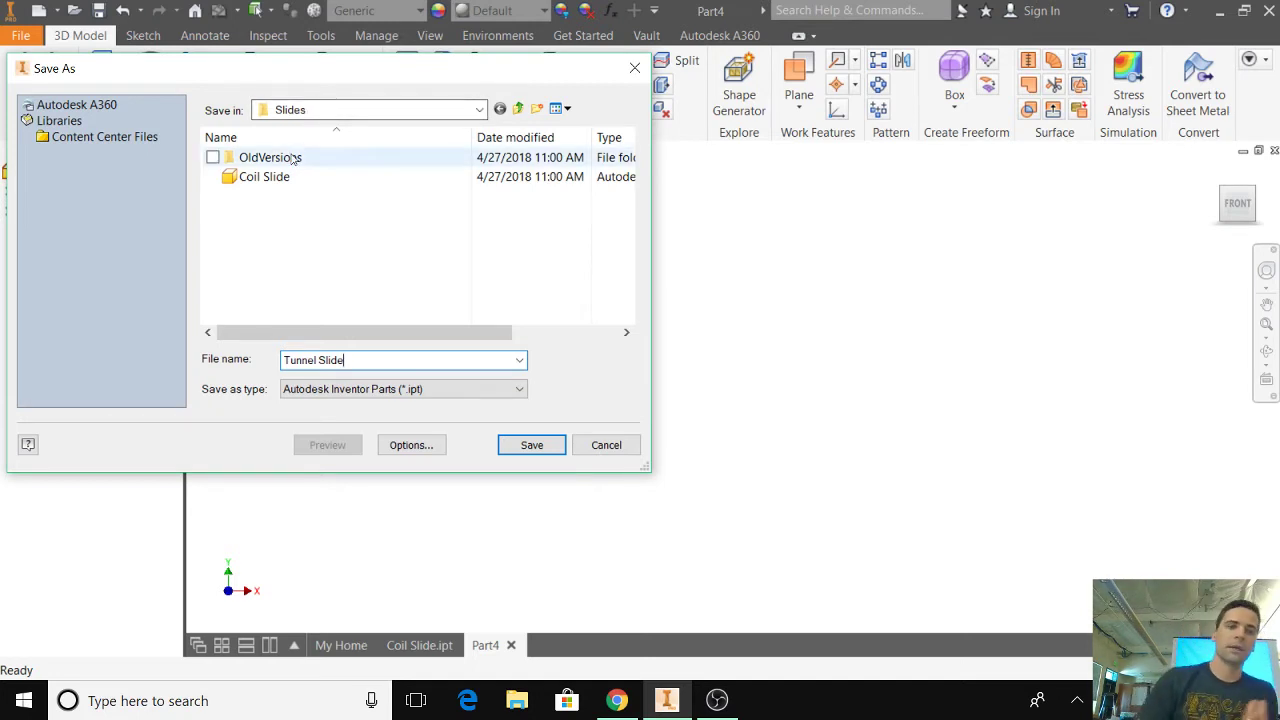
left_click(540, 453)
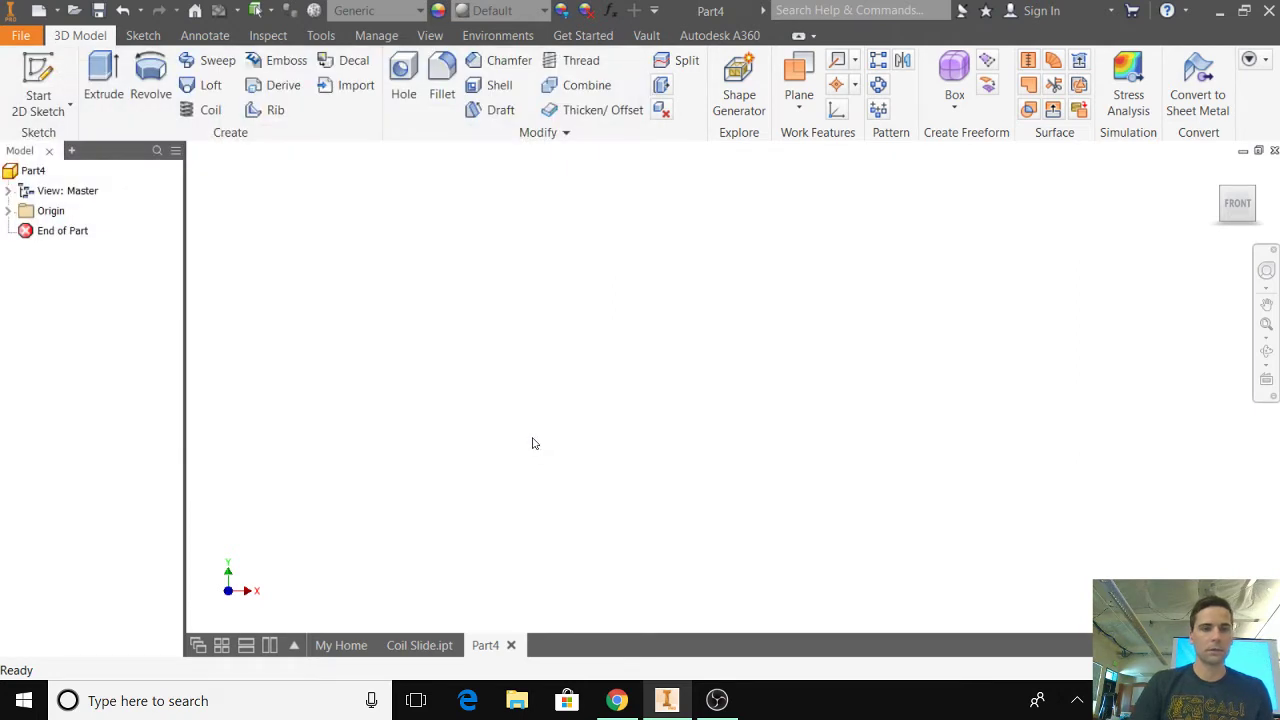
Start a 2D sketch on the YZ plane with the origin panned to lower left.
left_click(38, 75)
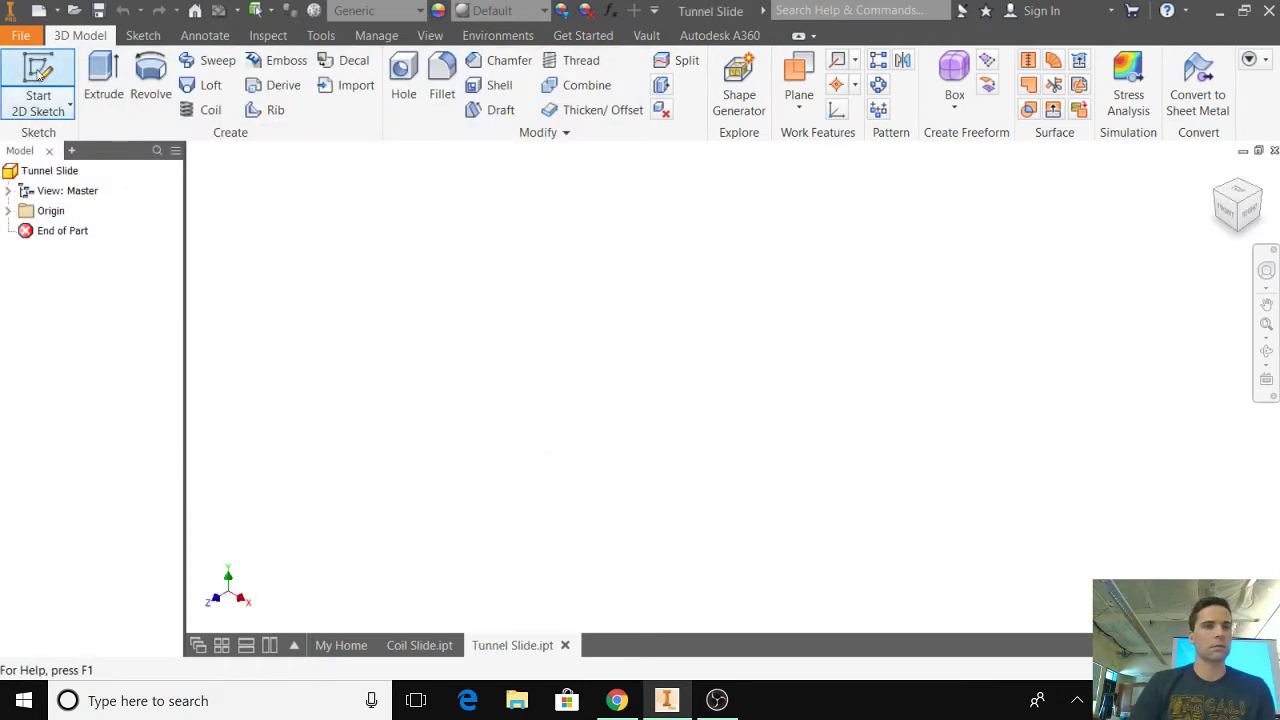
left_click(693, 258)
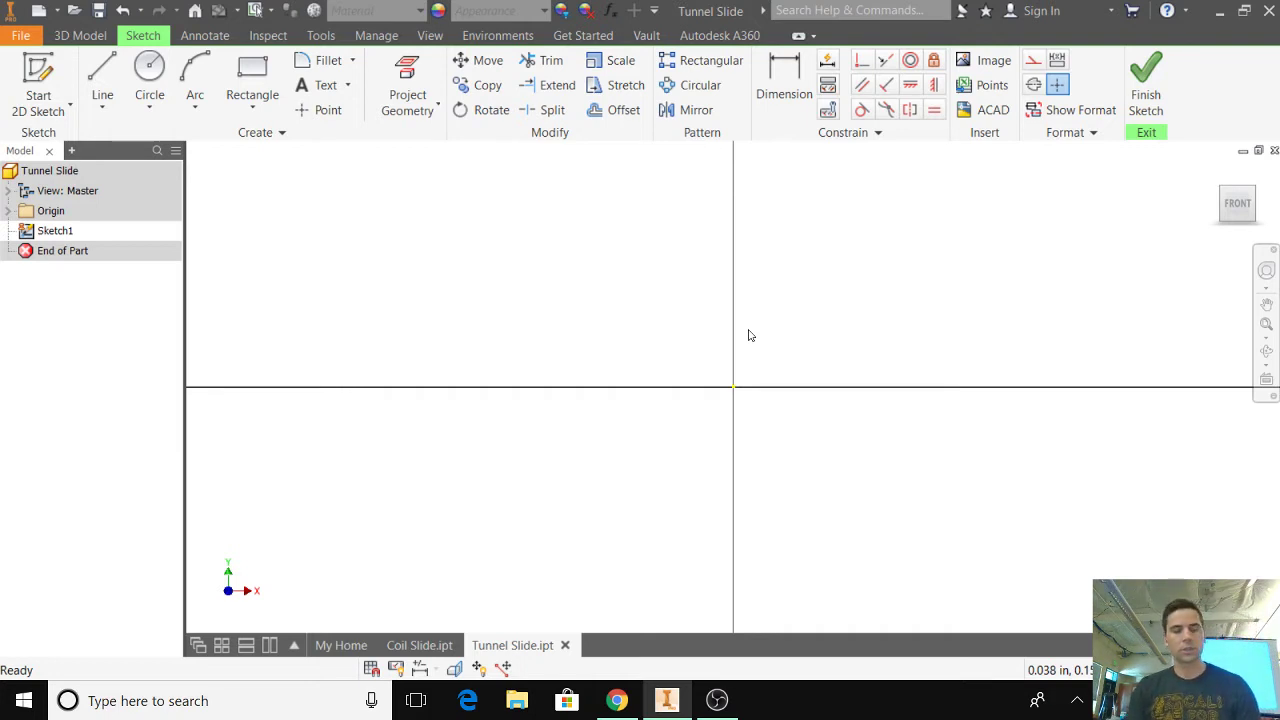
mouse_move(803, 323)
middle_mouse_down()
mouse_move(550, 426)
mouse_move(491, 480)
middle_mouse_up()
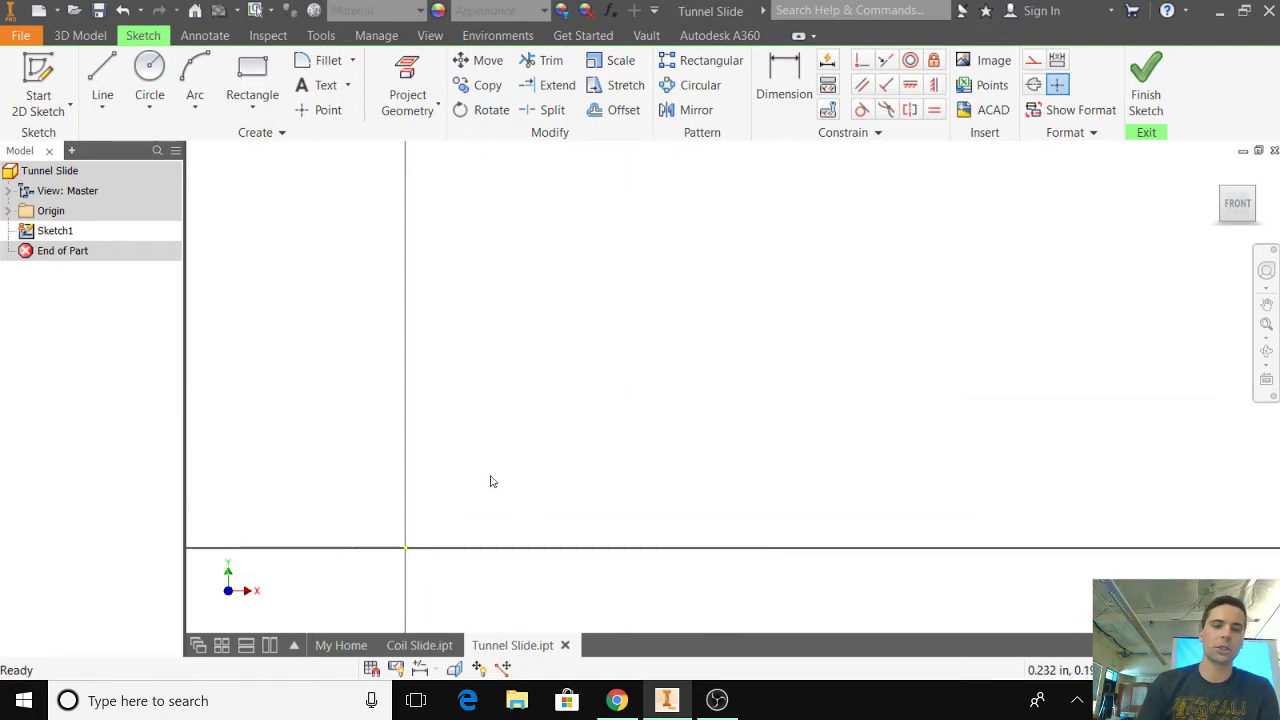
Draw a 120 by 132 inch rectangle with its first corner at the origin.
left_click(252, 80)
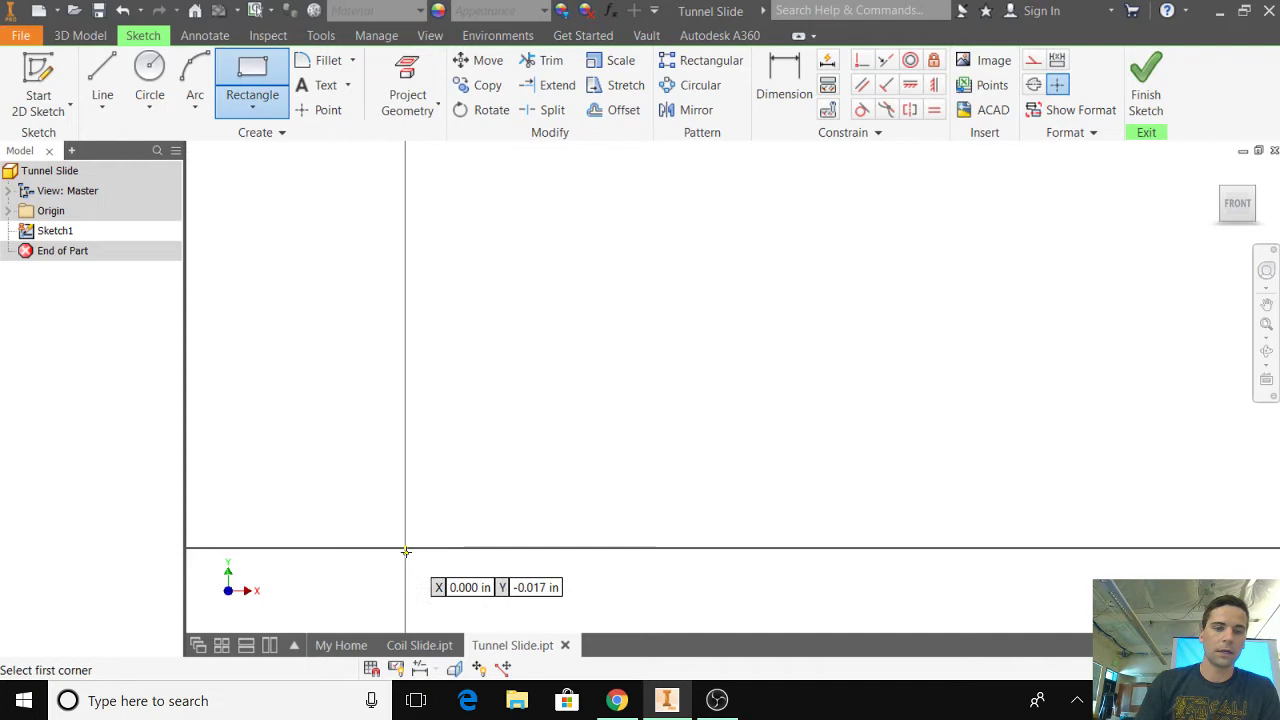
left_click(405, 548)
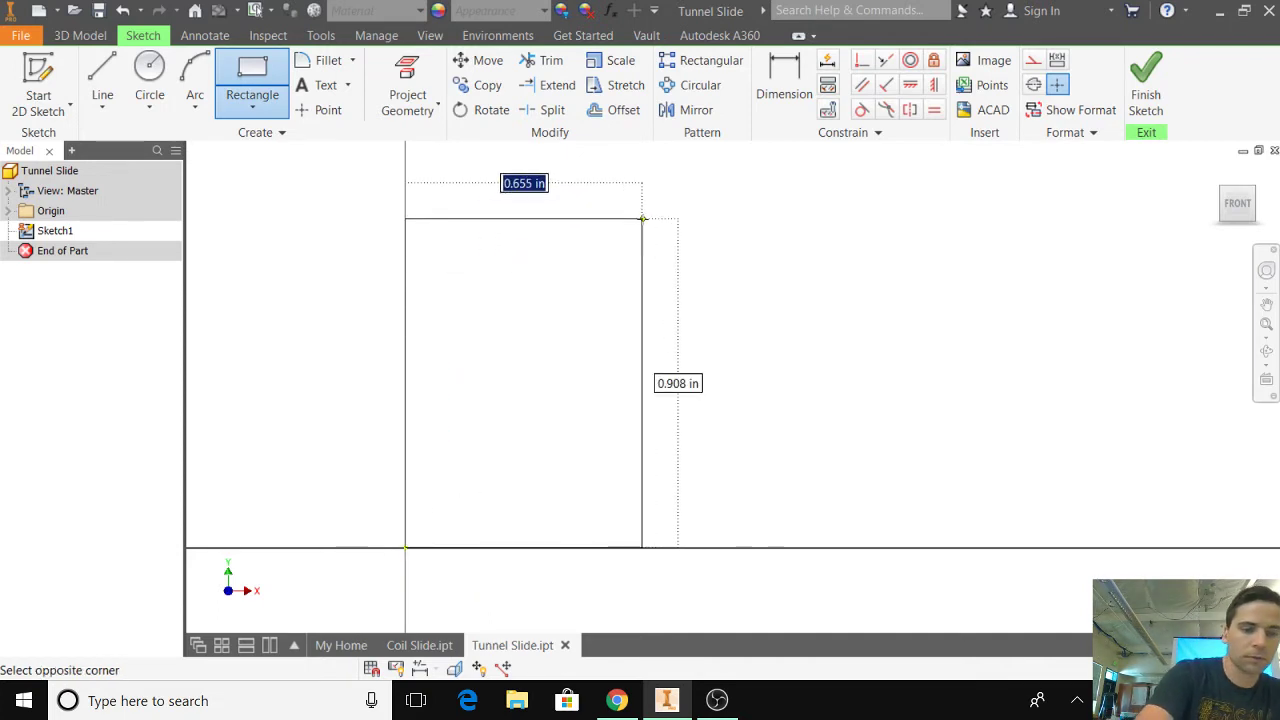
type("132")
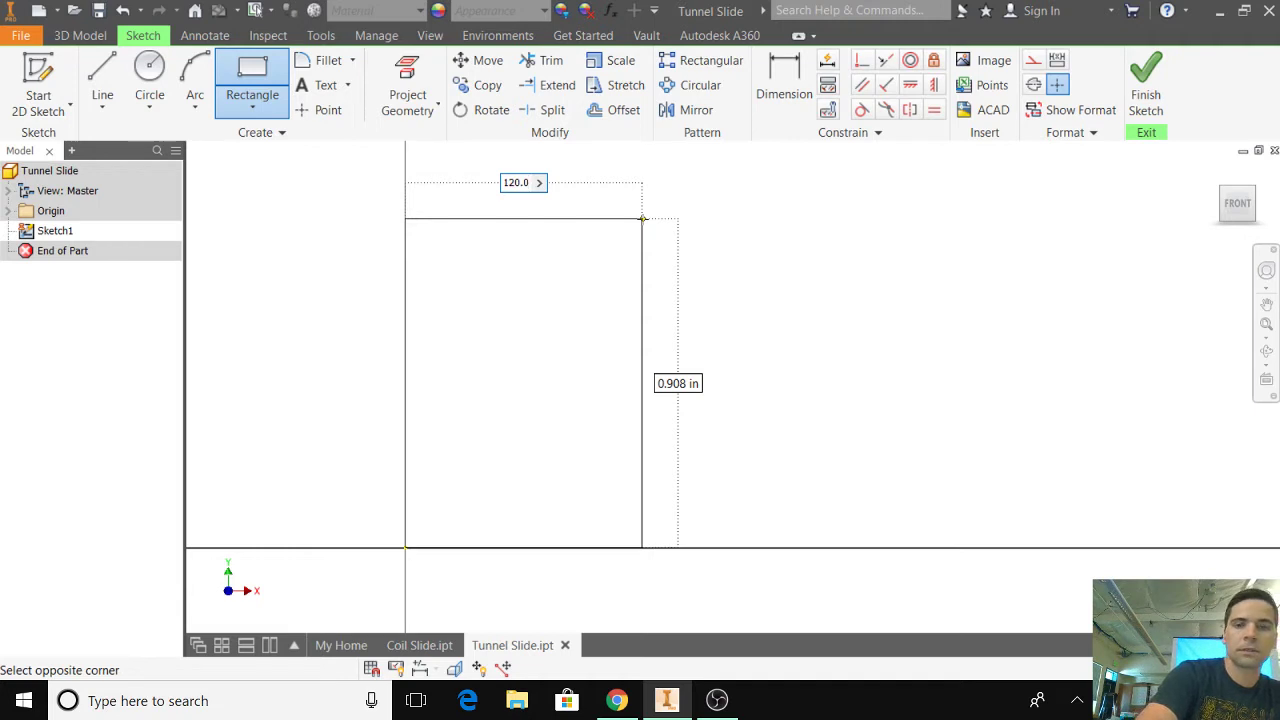
key("Tab")
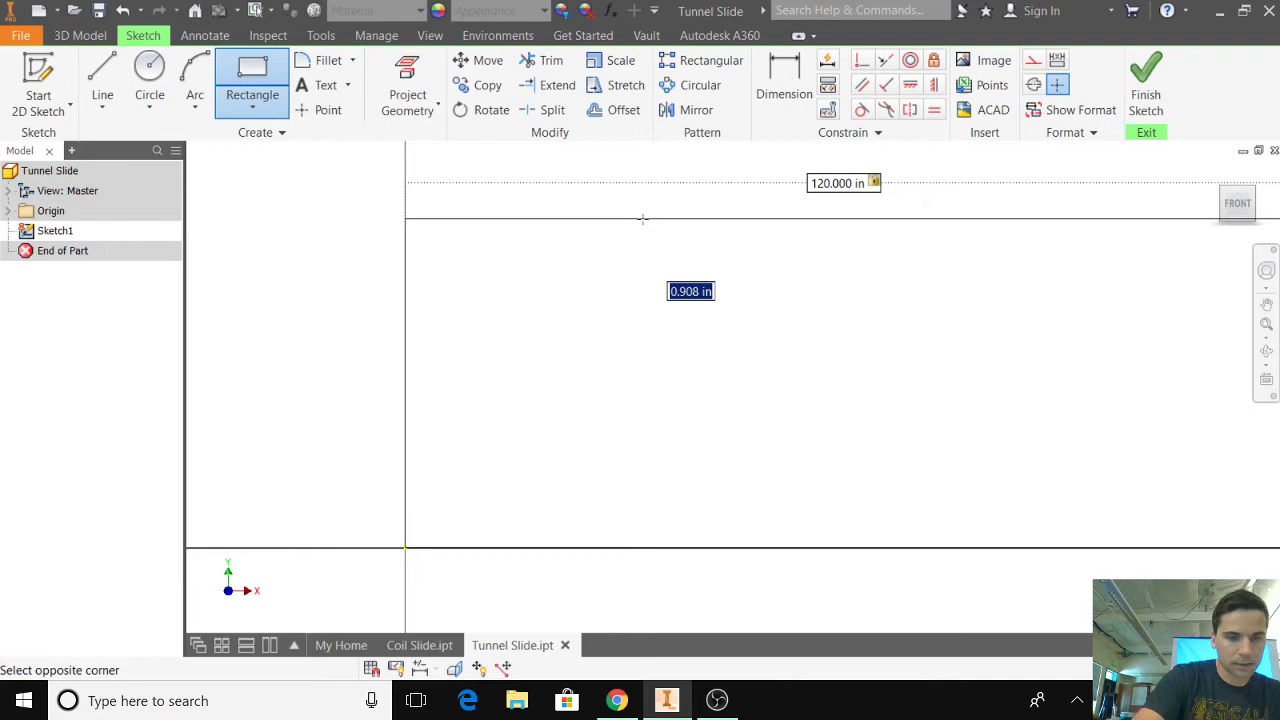
type("132")
key("Return")
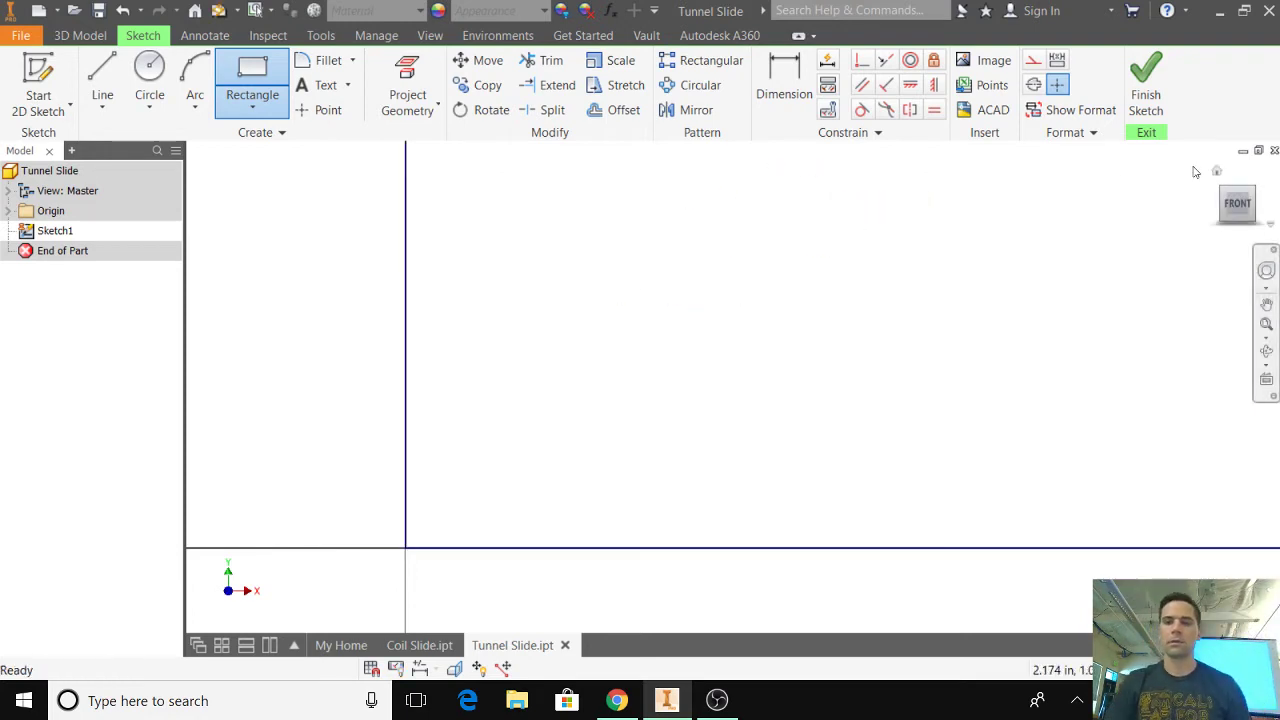
Draw a horizontal line at 36 inches high from the rectangle's left edge to its right edge.
key("F2")
left_click_drag(1051, 198, 1218, 215)
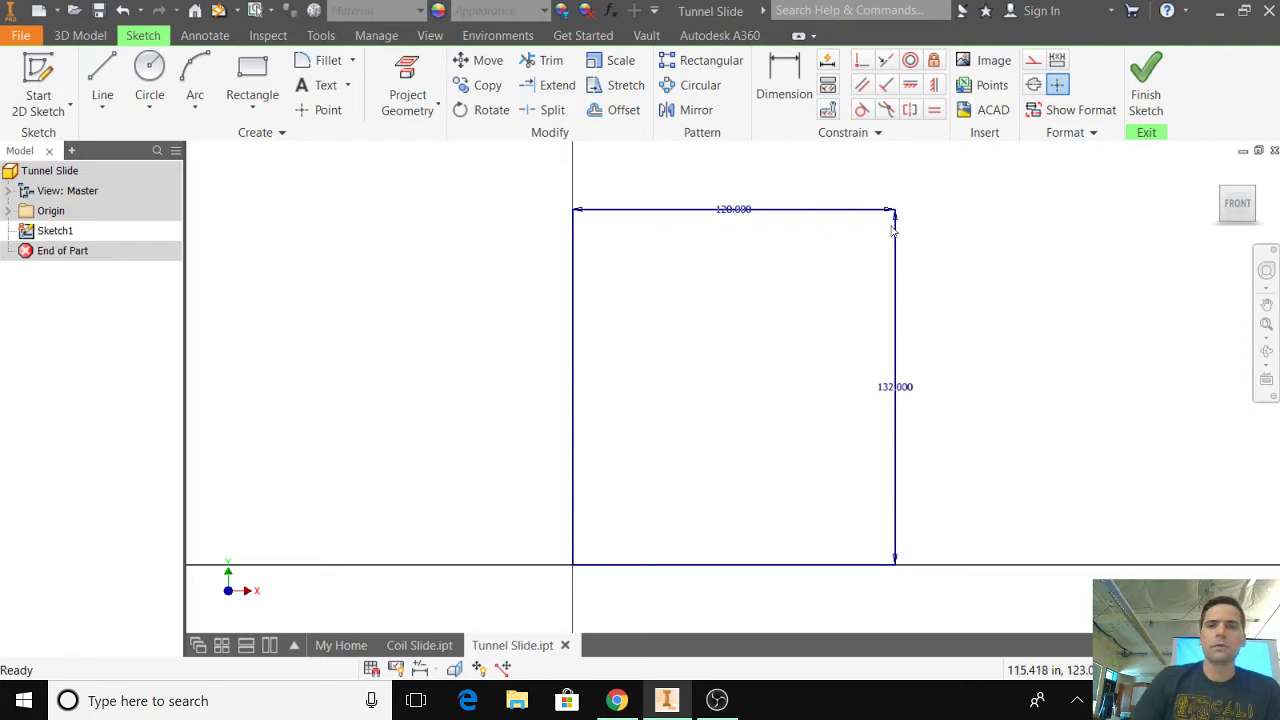
left_click(102, 72)
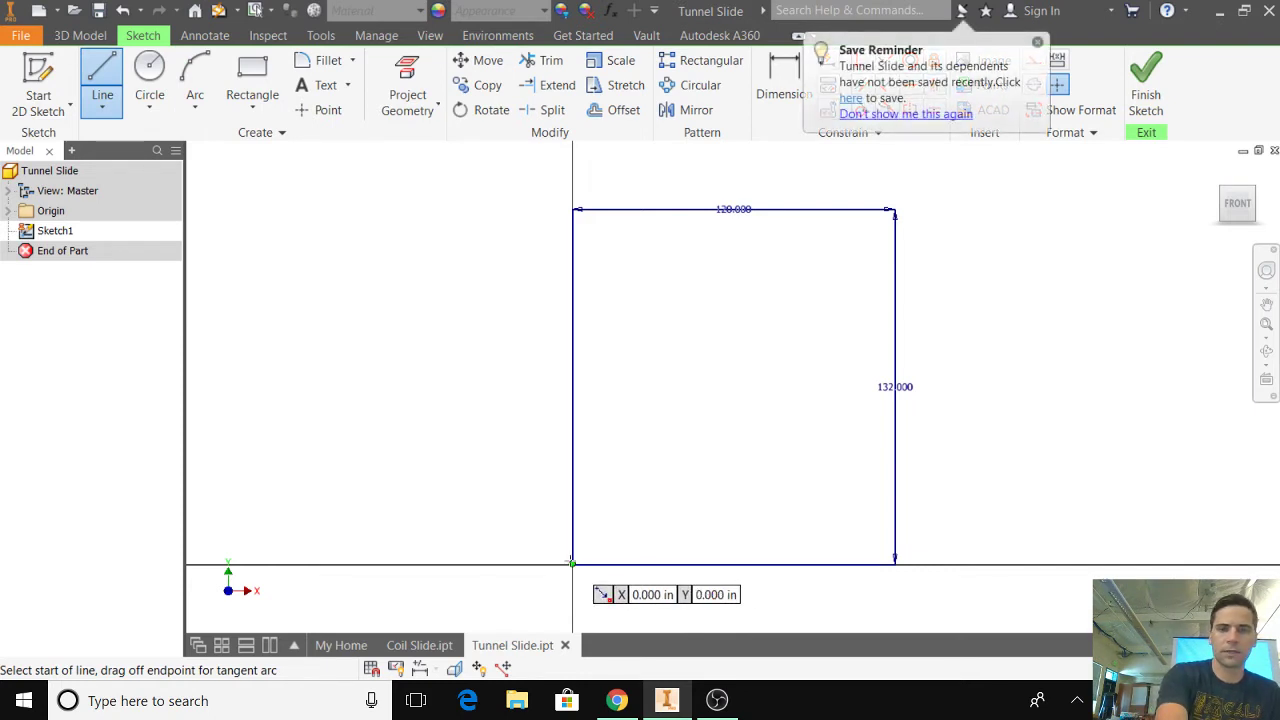
key("Tab")
key("Tab")
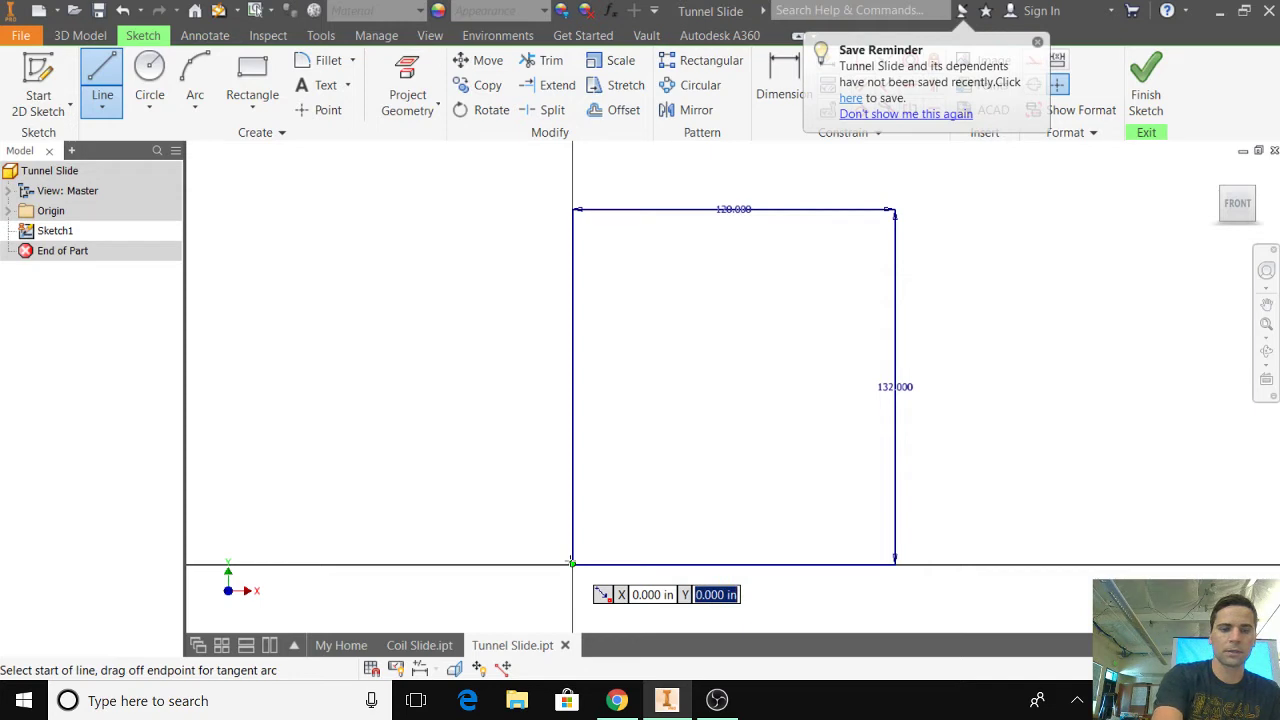
type("36")
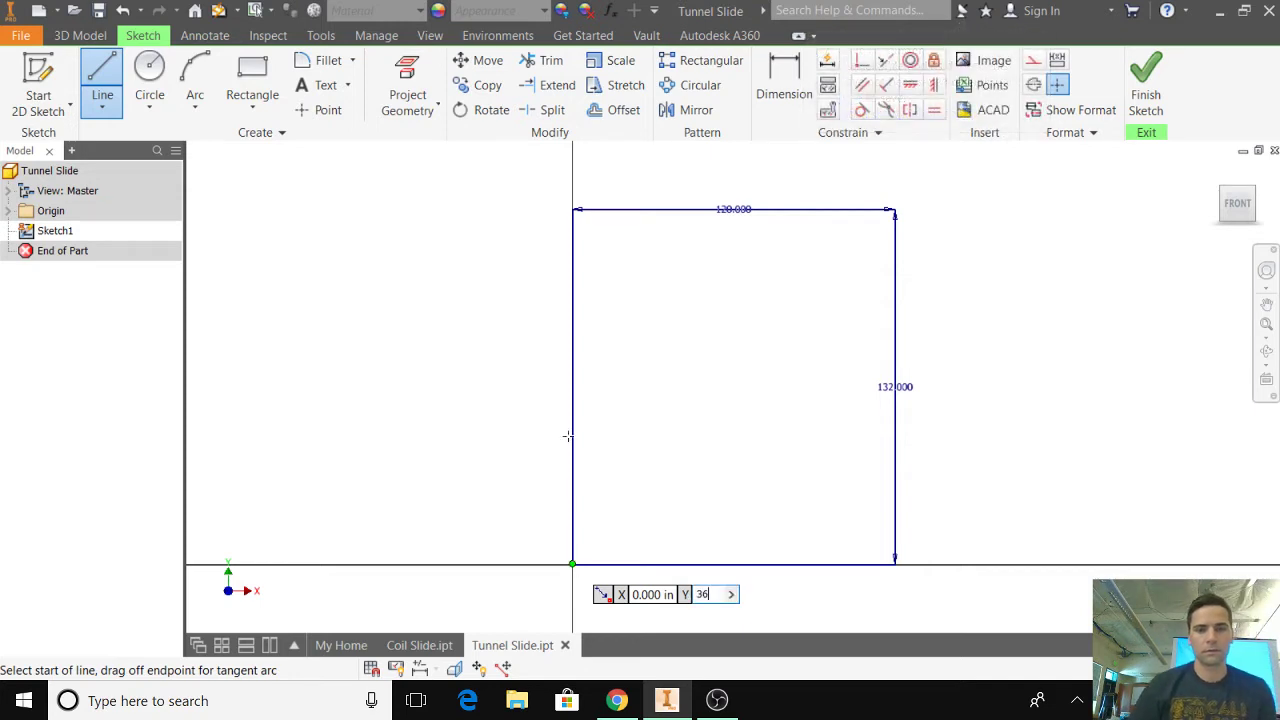
key("Escape")
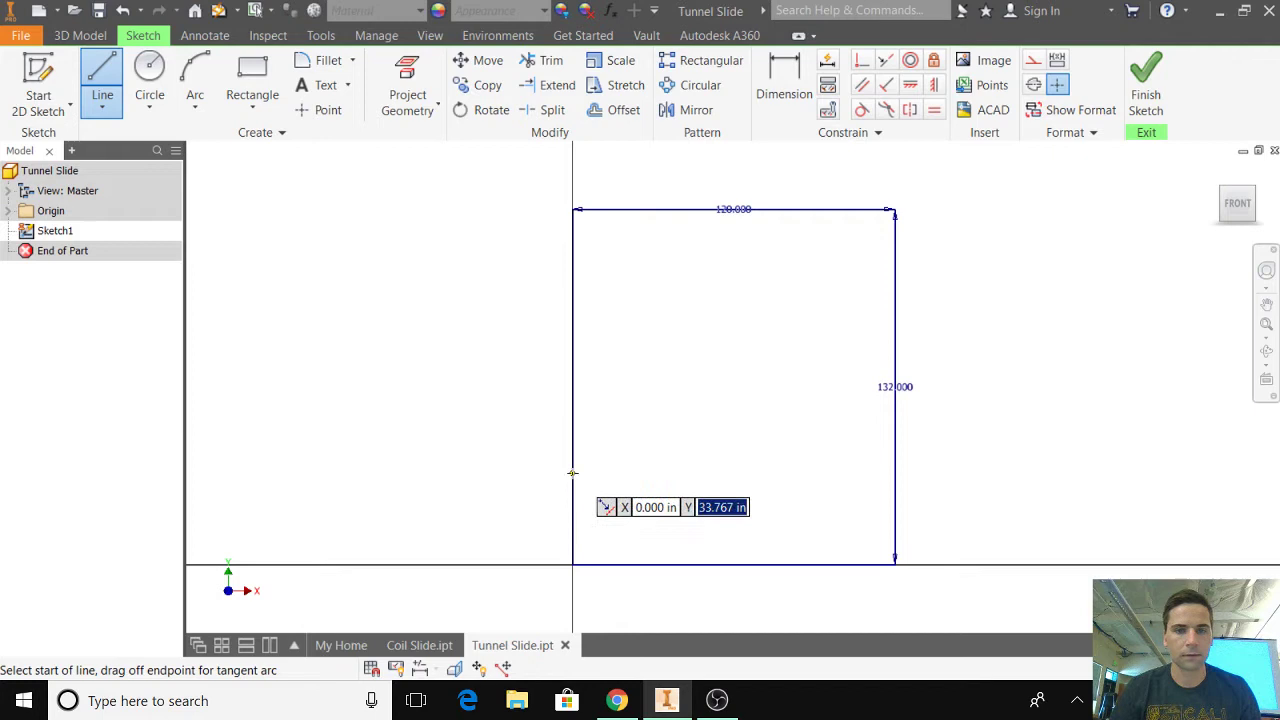
type("36")
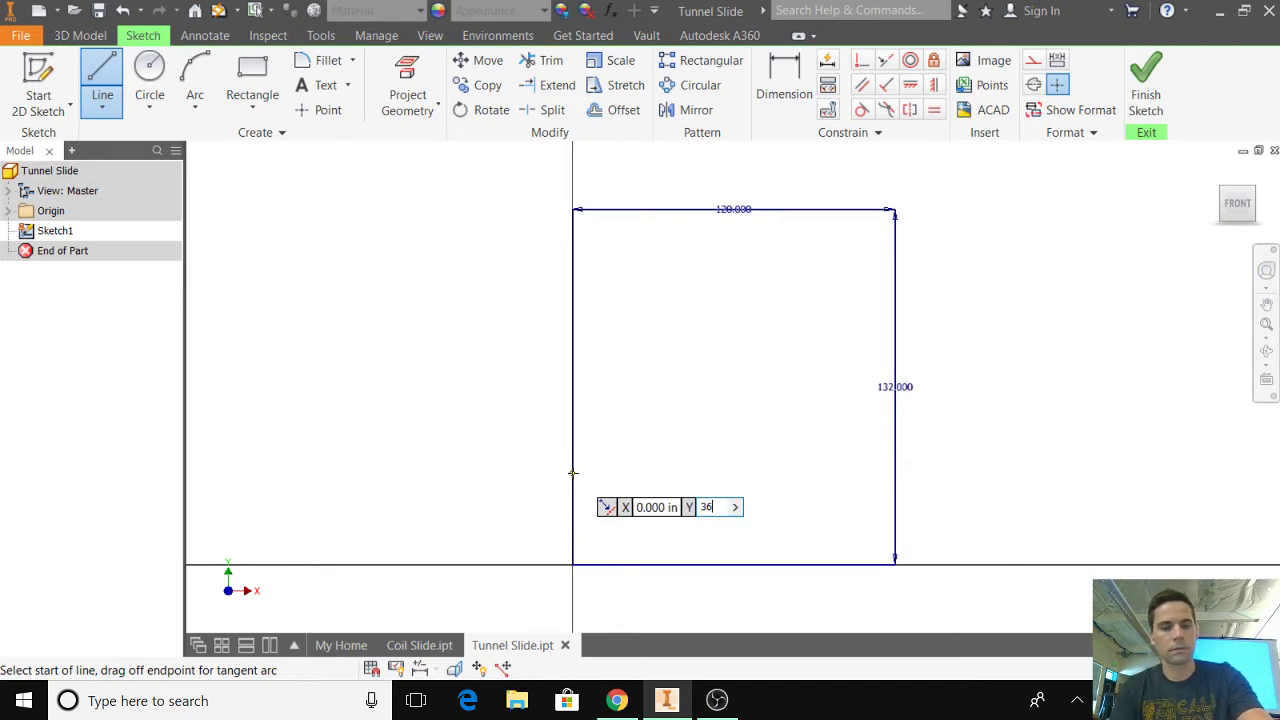
key("Tab")
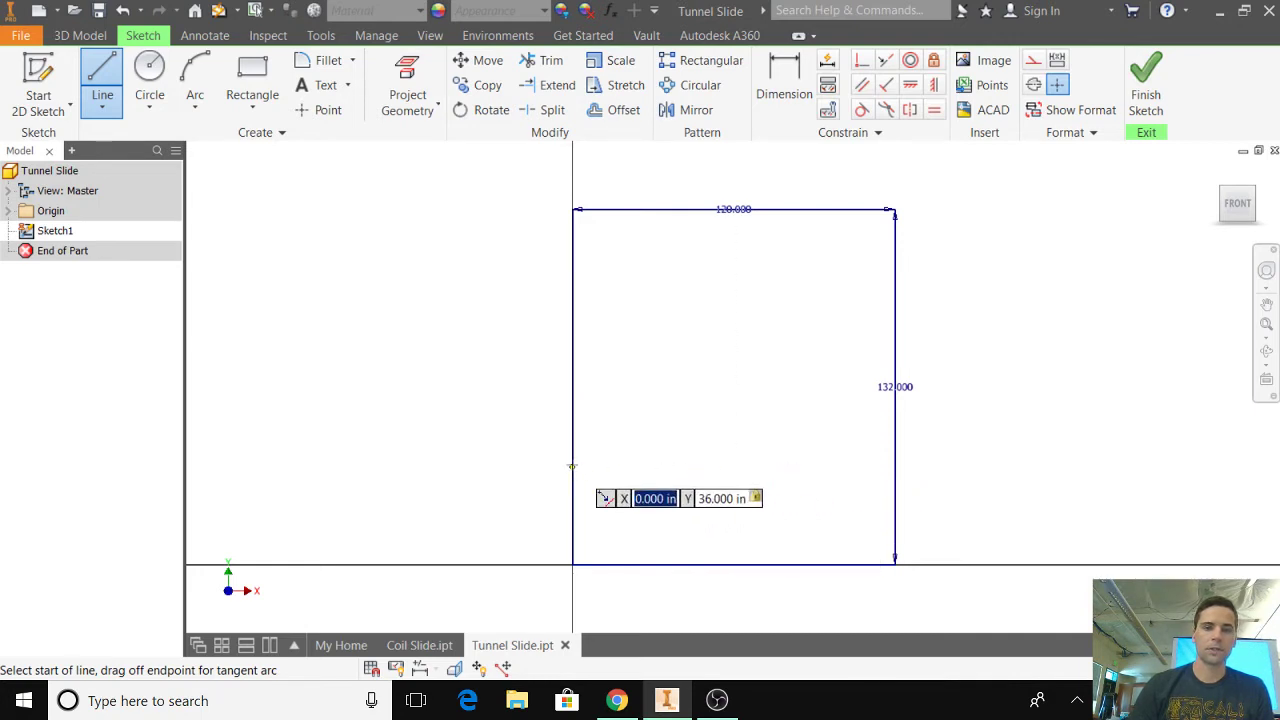
left_click(572, 467)
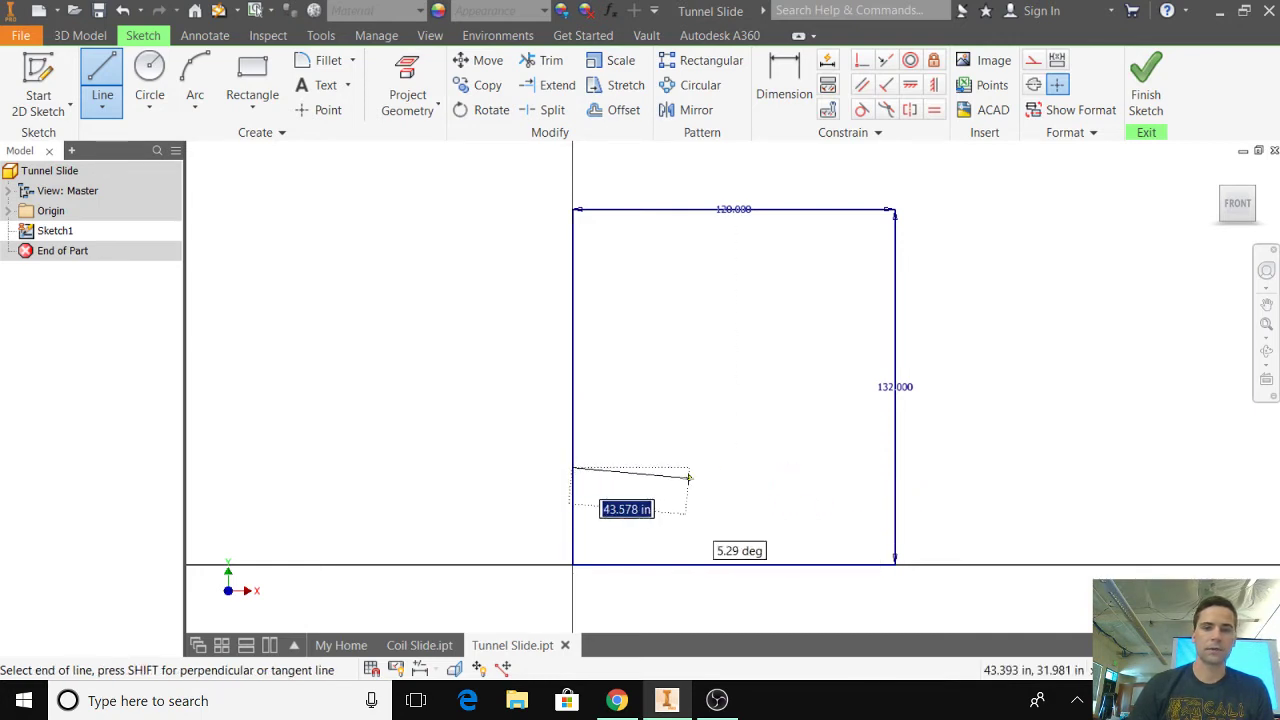
double_click(896, 467)
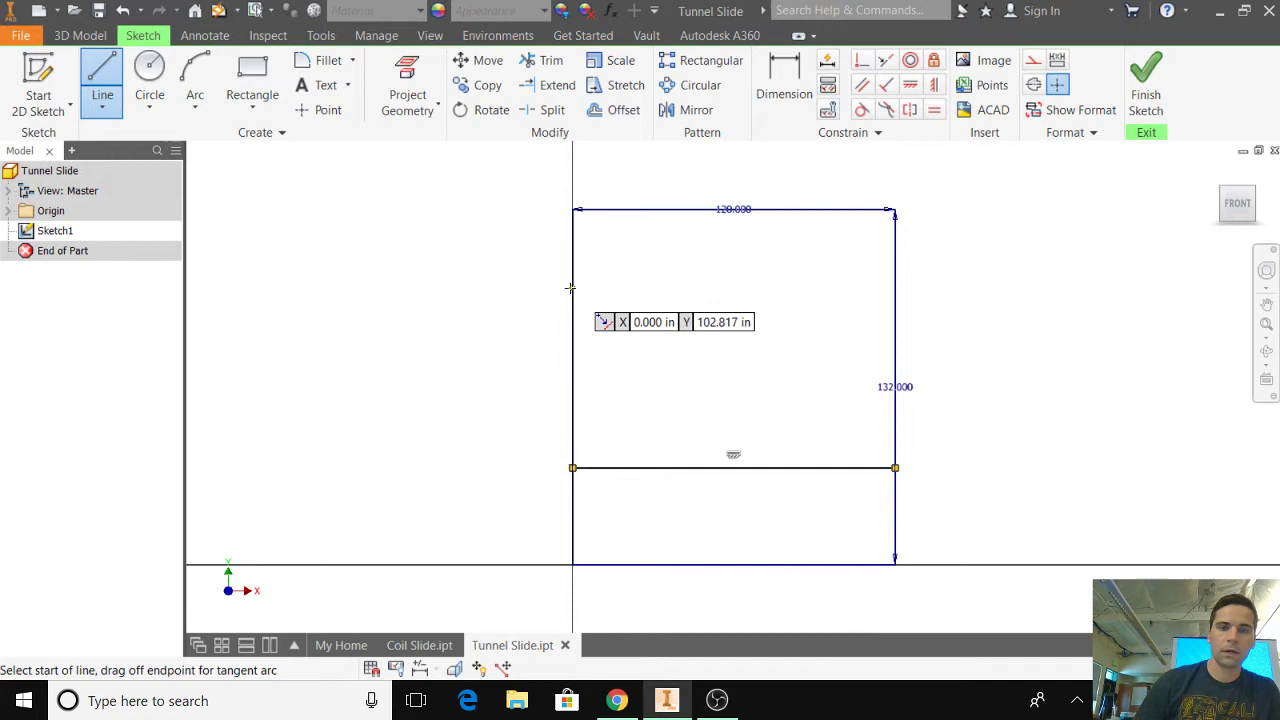
Draw a second horizontal line across the rectangle at 84 inches high.
key("Tab")
key("Tab")
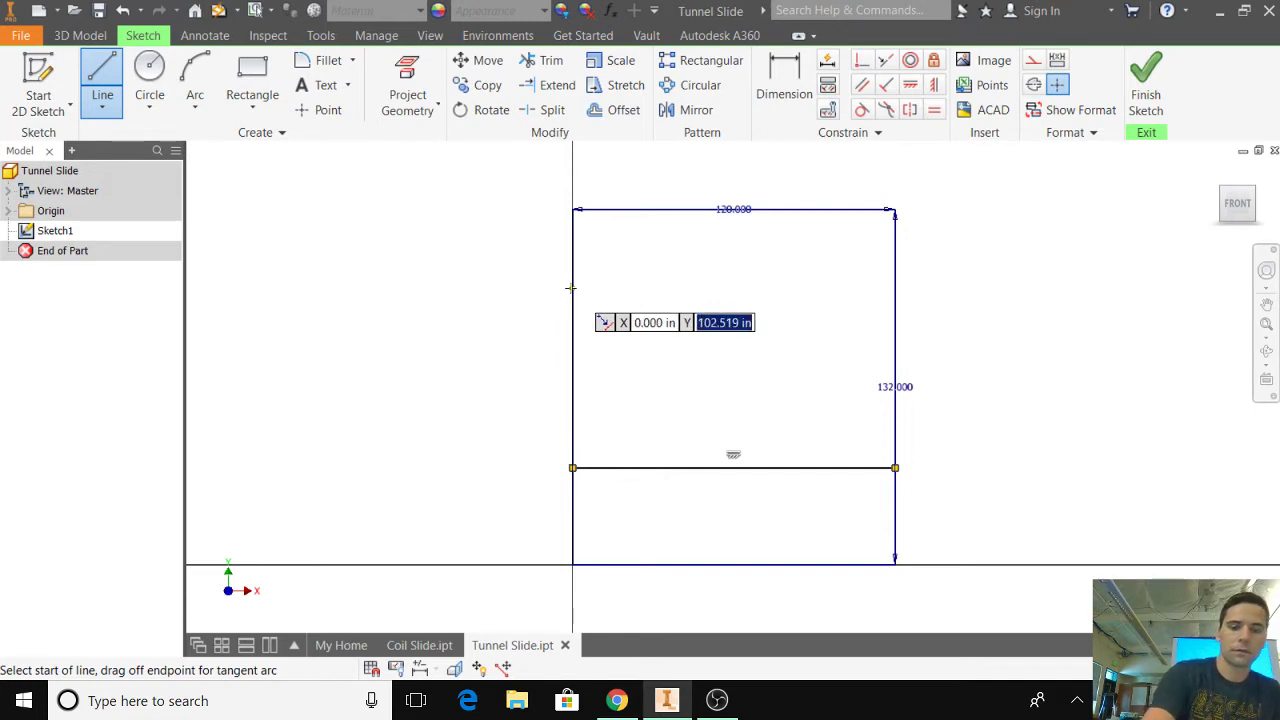
type("84")
key("Tab")
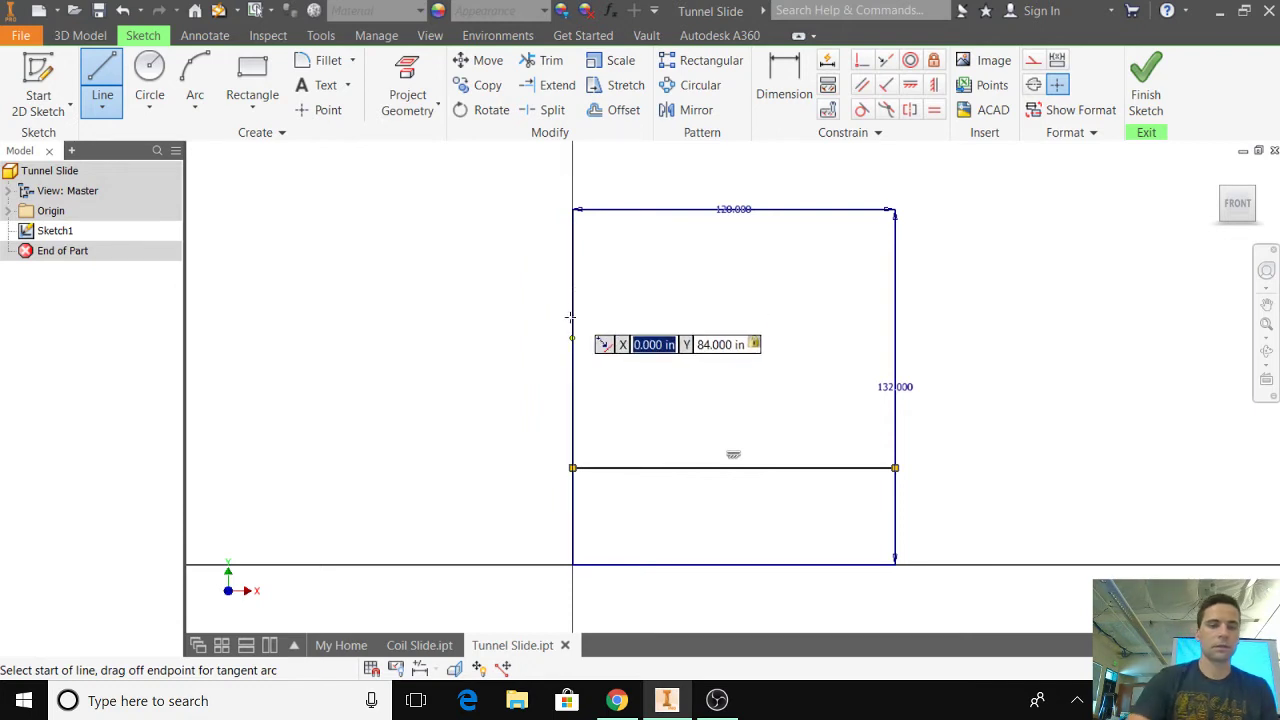
key("Escape")
key("Escape")
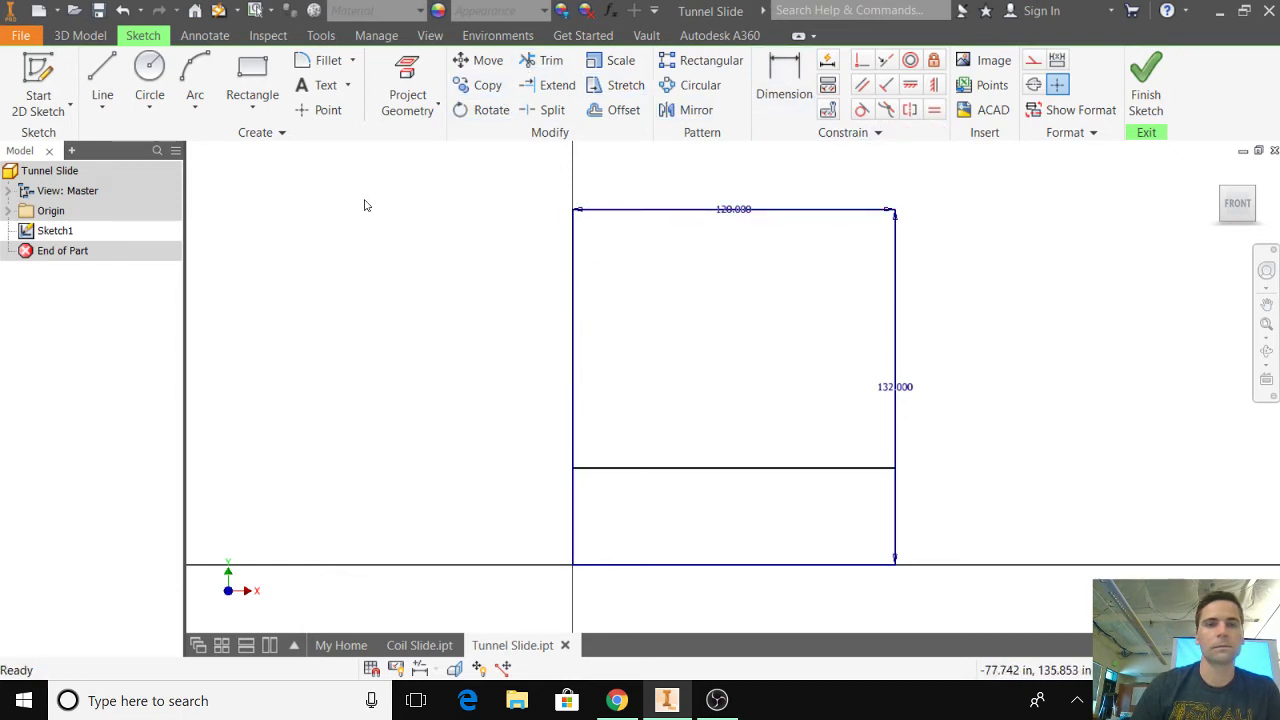
left_click(102, 85)
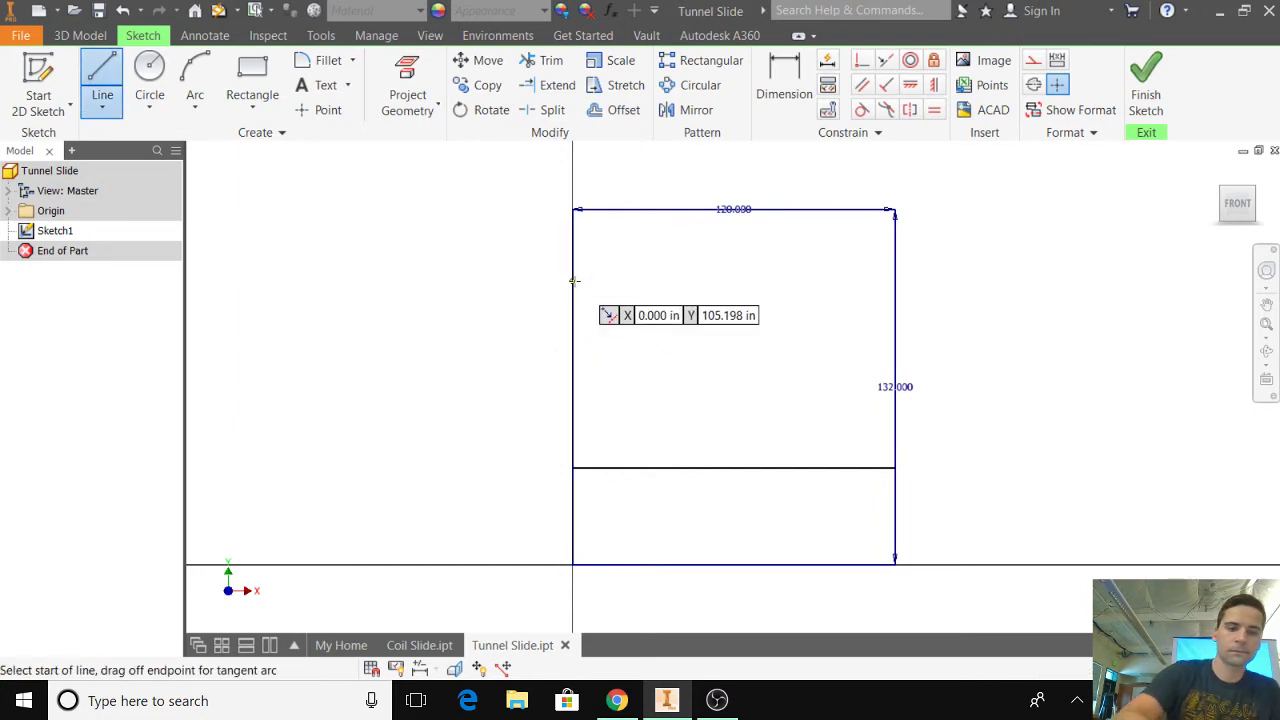
key("Tab")
key("Tab")
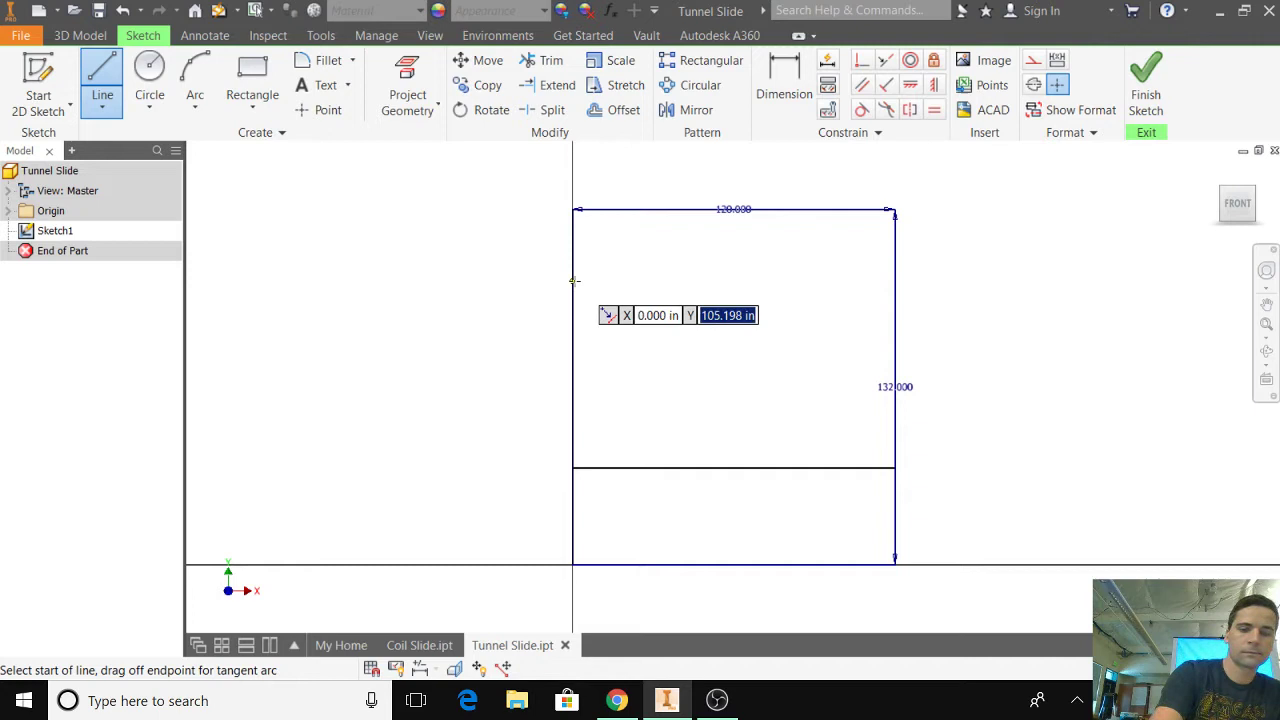
type("84")
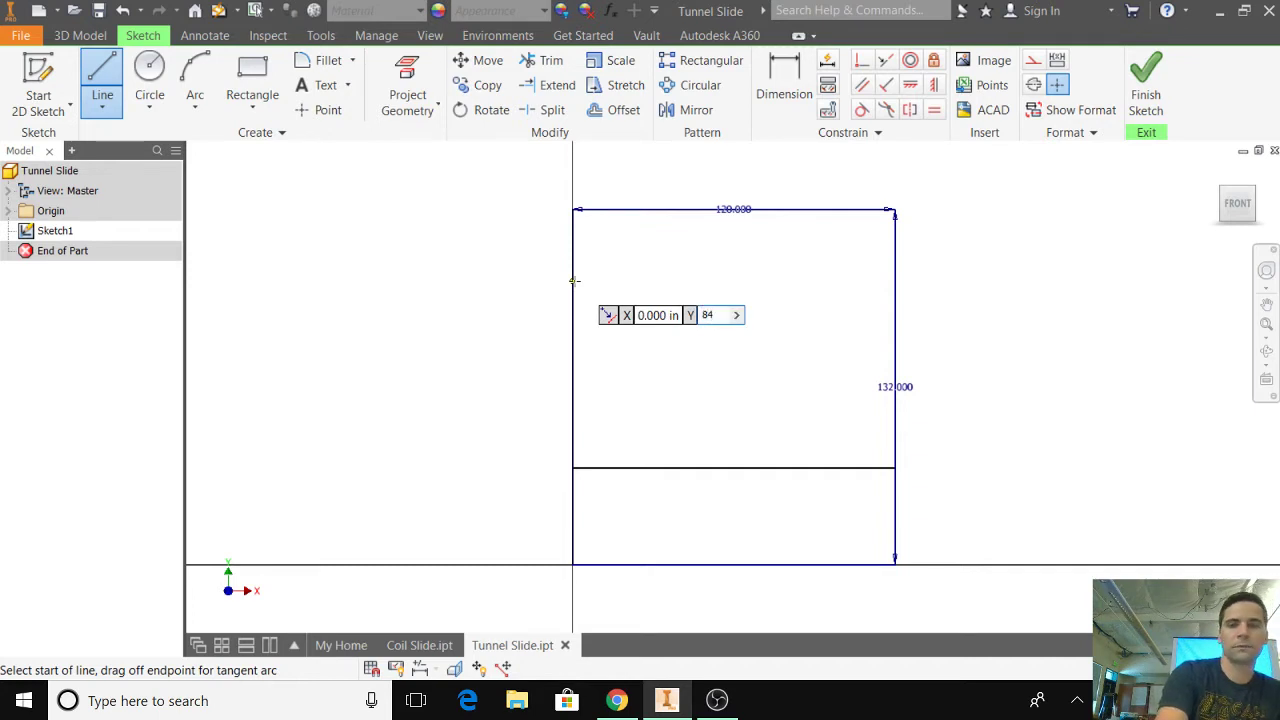
key("Tab")
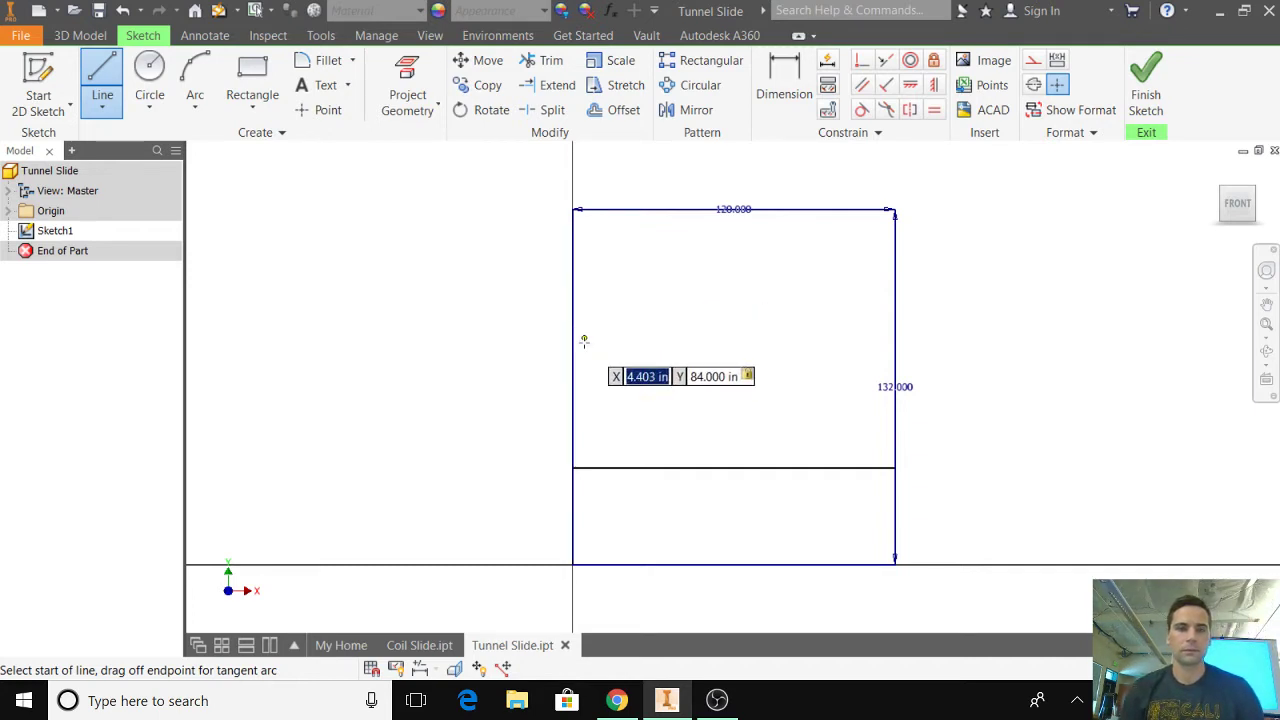
key("Return")
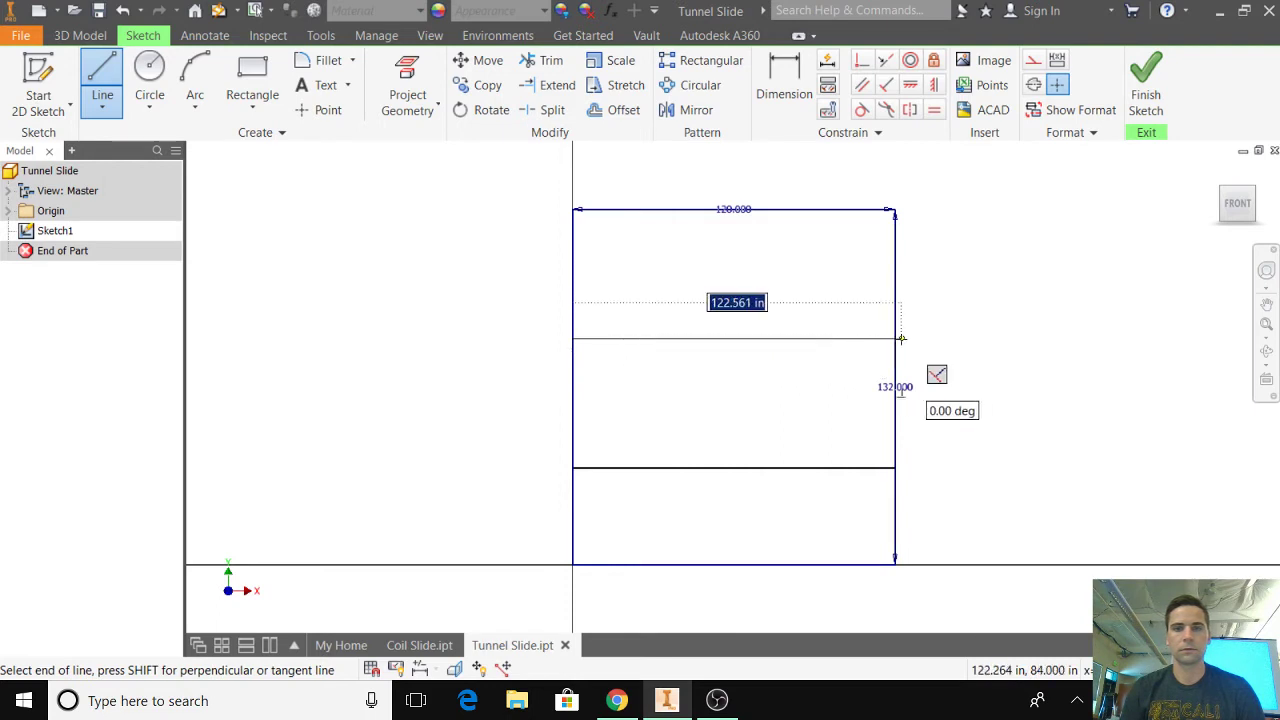
left_click(900, 391)
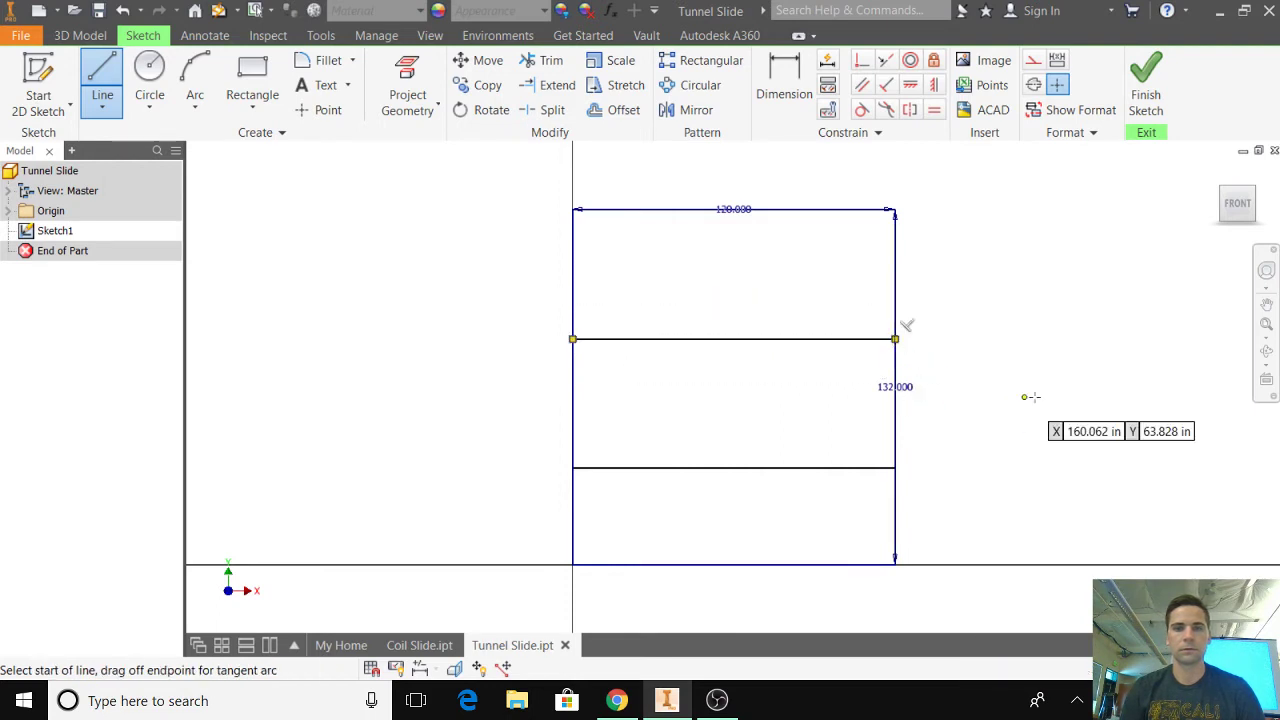
key("Escape")
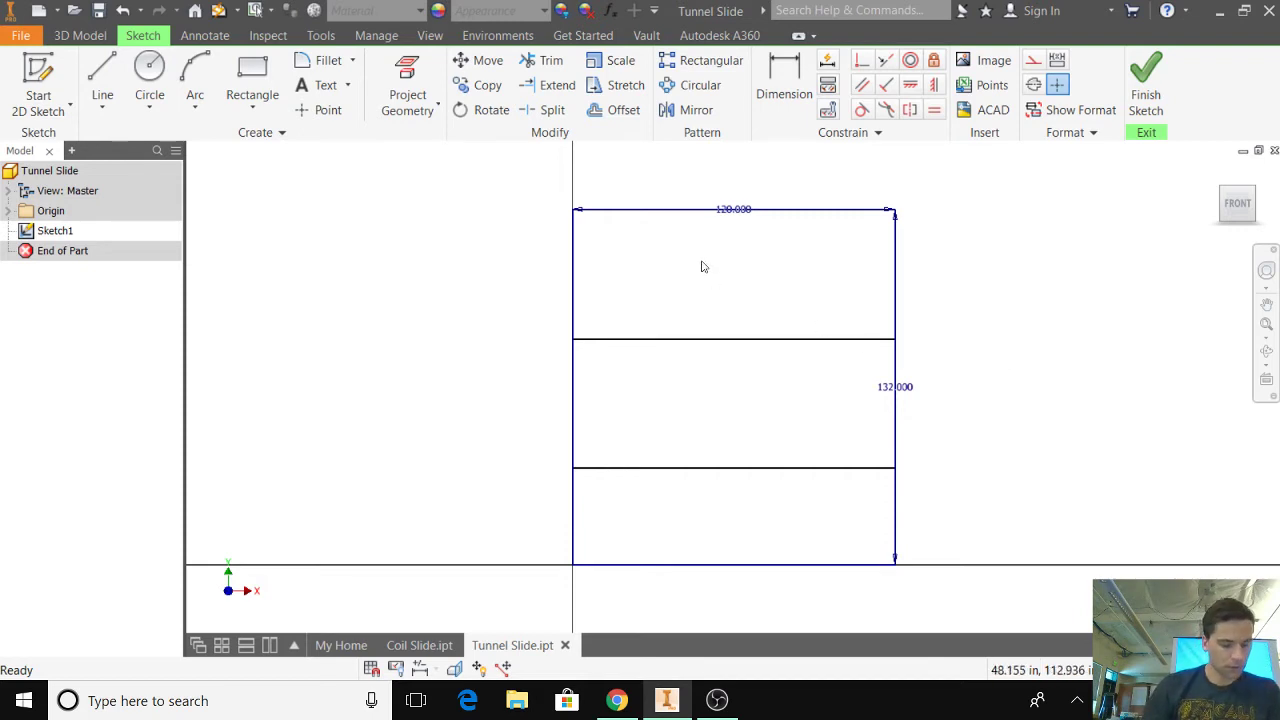
Delete the upper dividing line from the sketch.
left_click(859, 341)
right_click(859, 341)
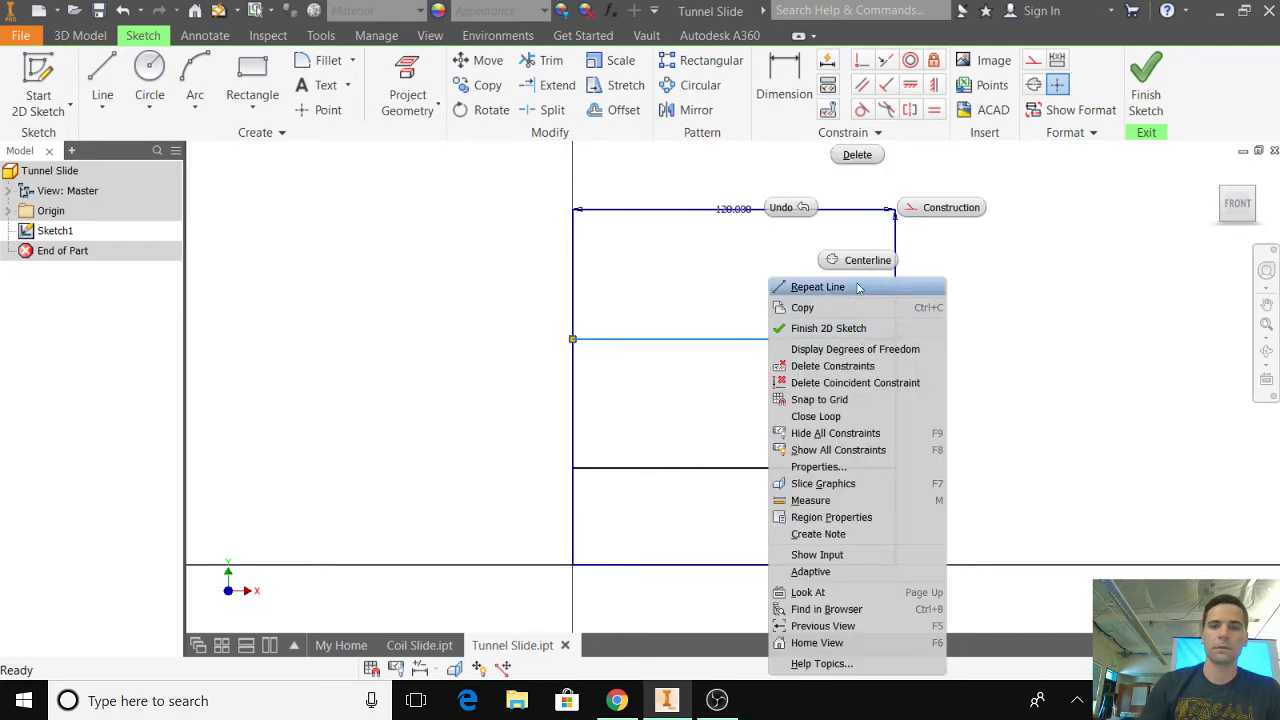
left_click(859, 154)
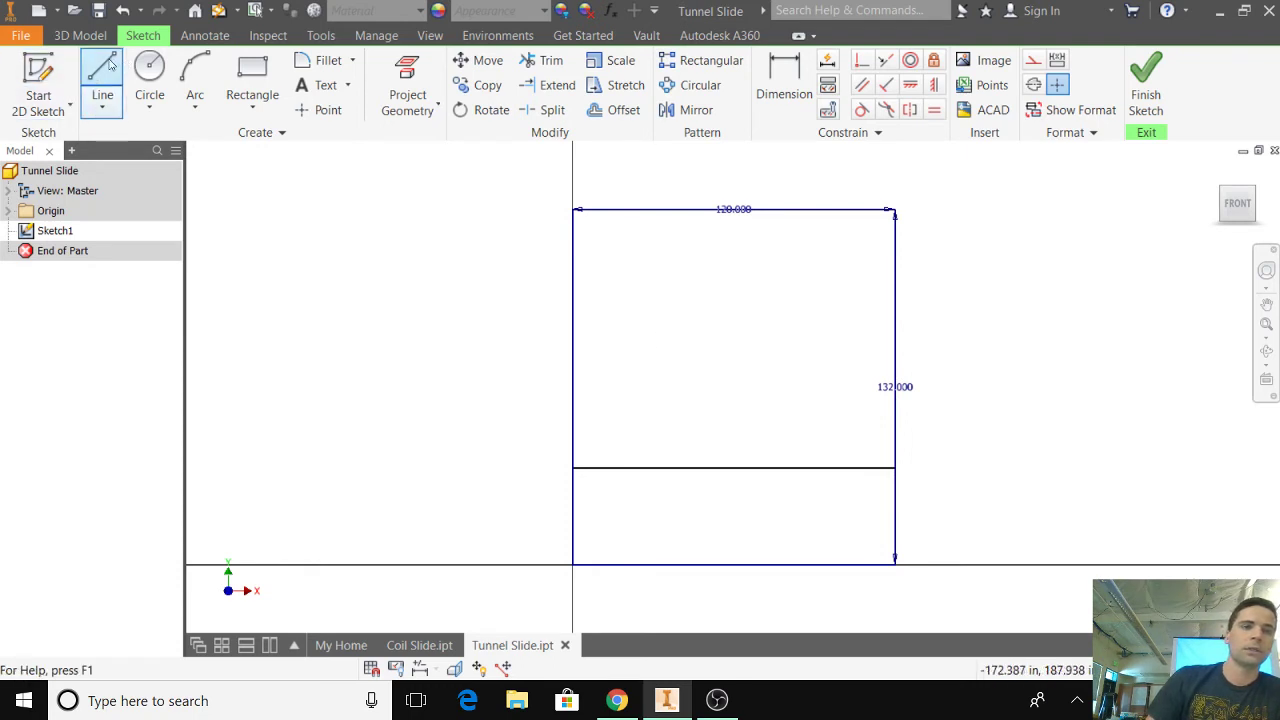
Draw a horizontal line at 96 inches high spanning the rectangle's full width.
left_click(106, 66)
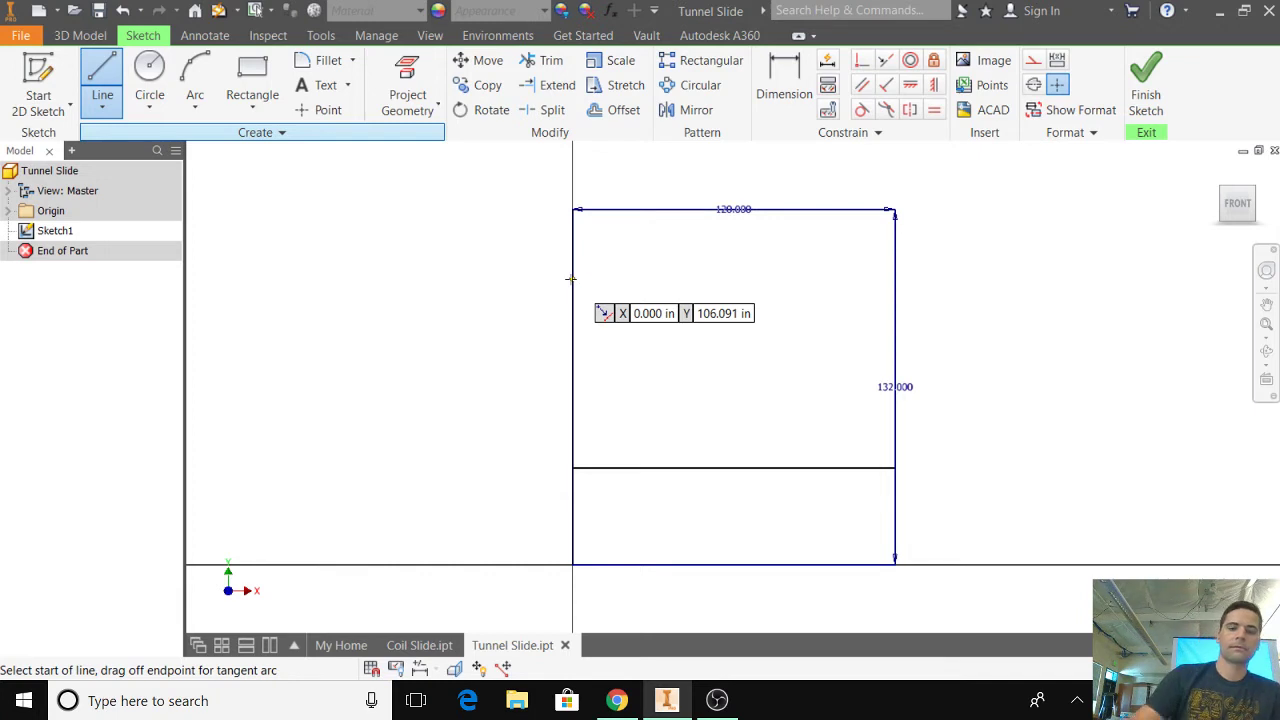
key("Tab")
key("Tab")
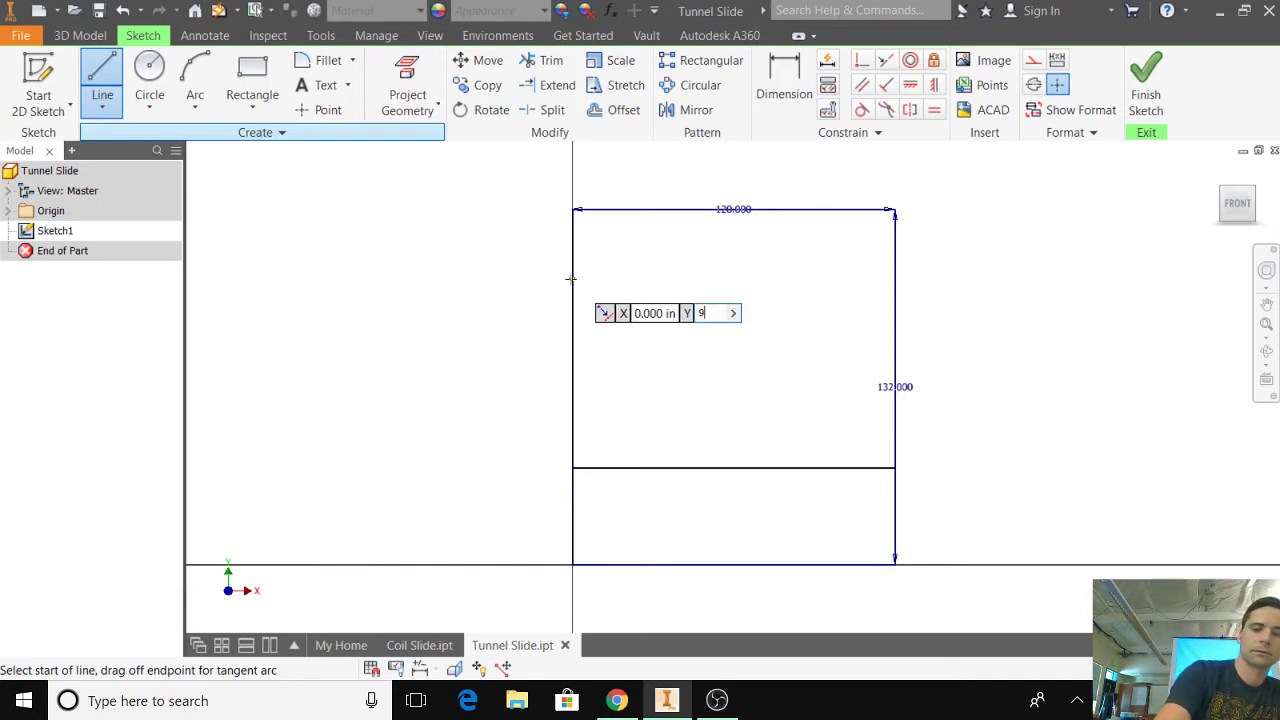
type("6")
key("Tab")
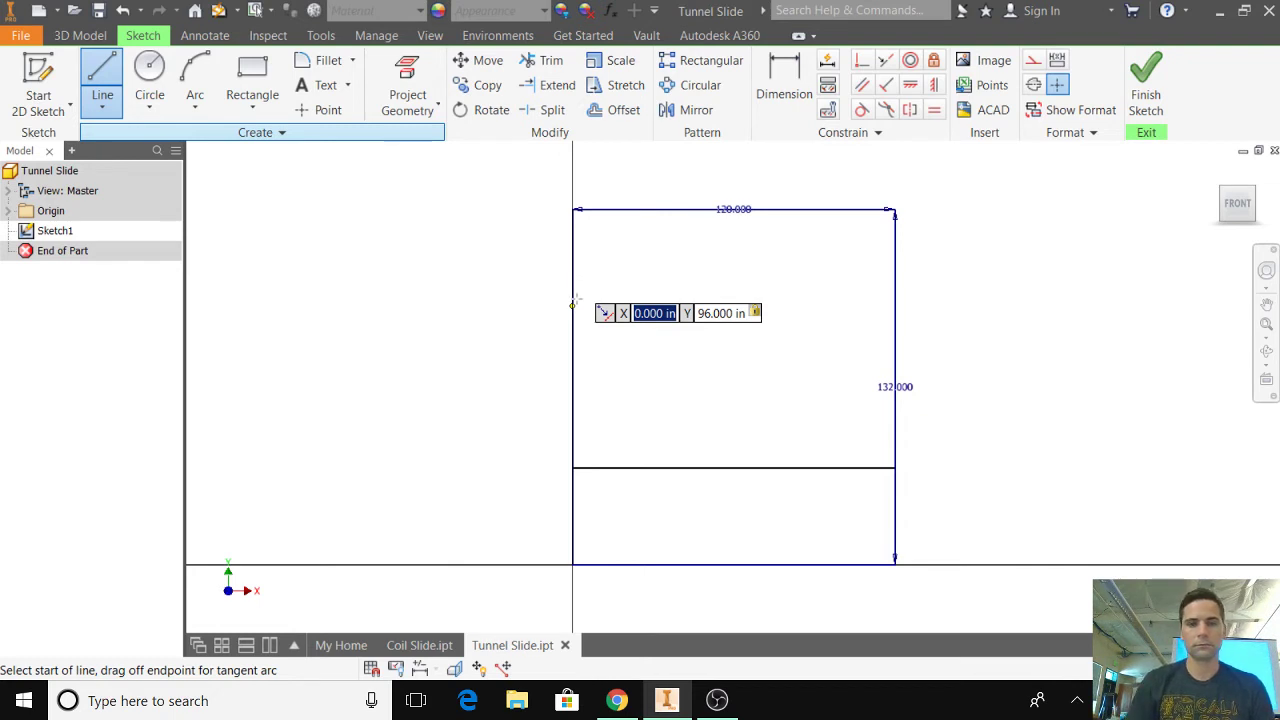
key("Return")
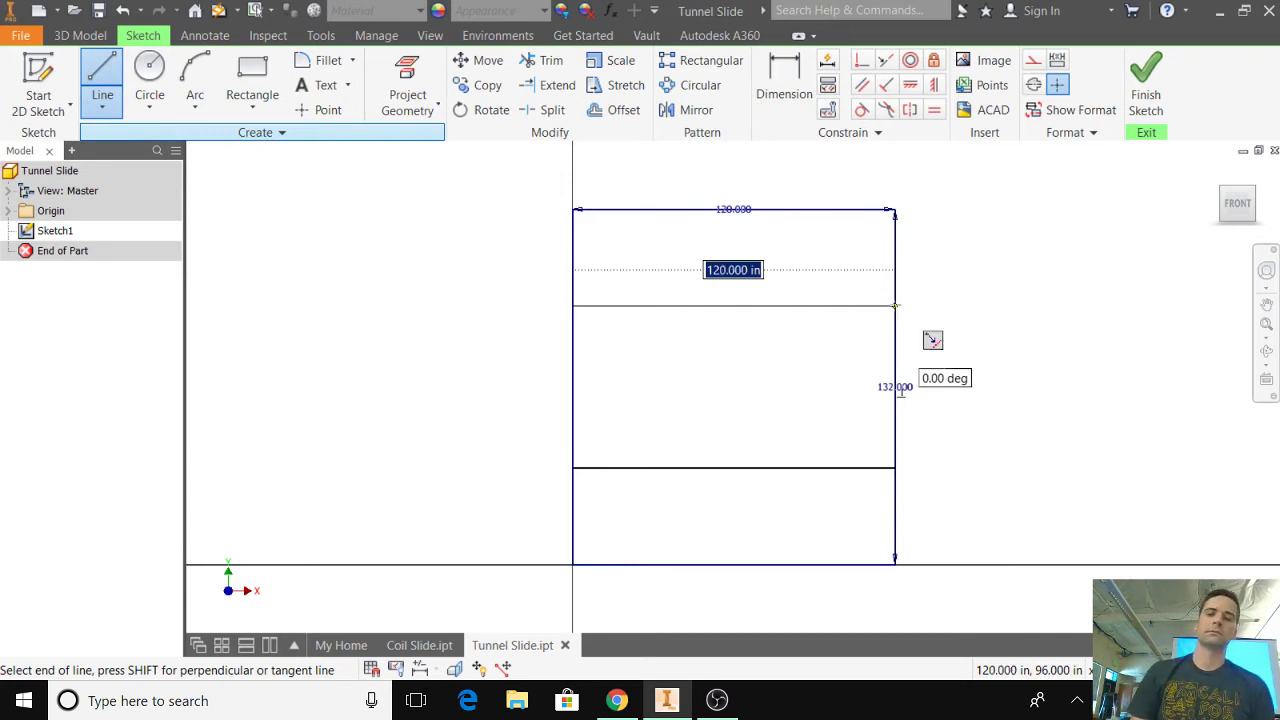
double_click(894, 305)
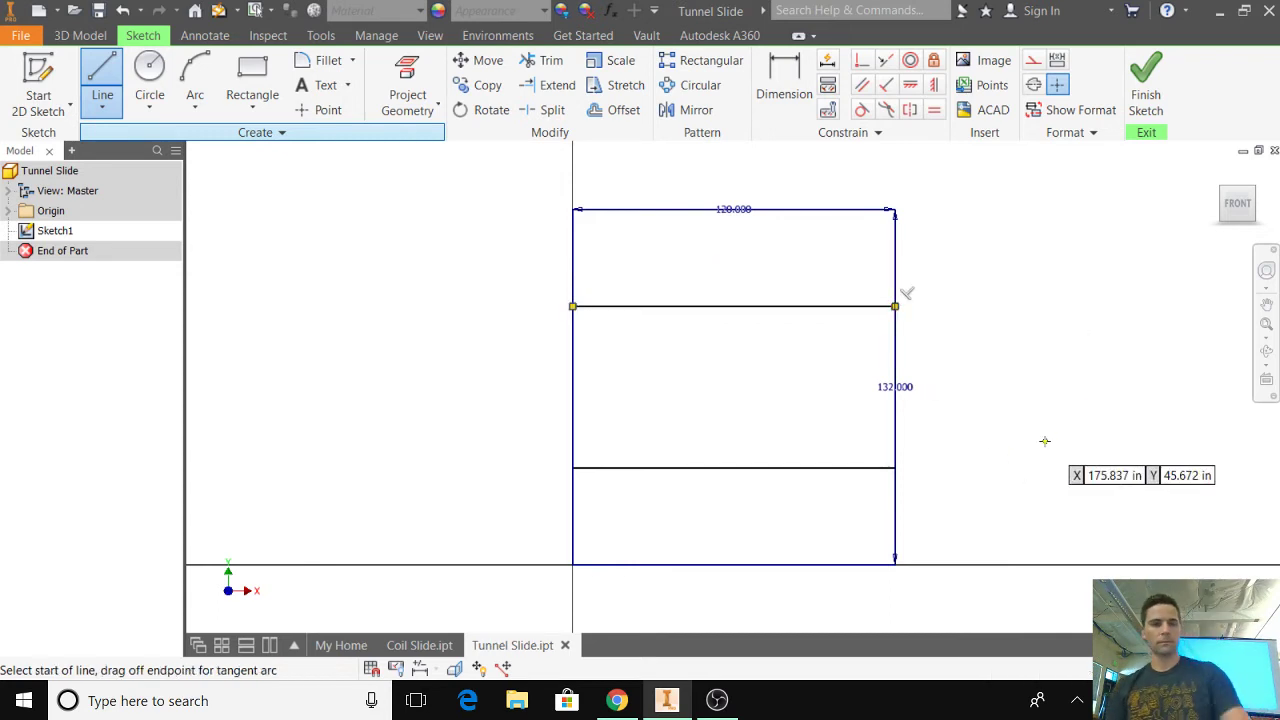
key("Escape")
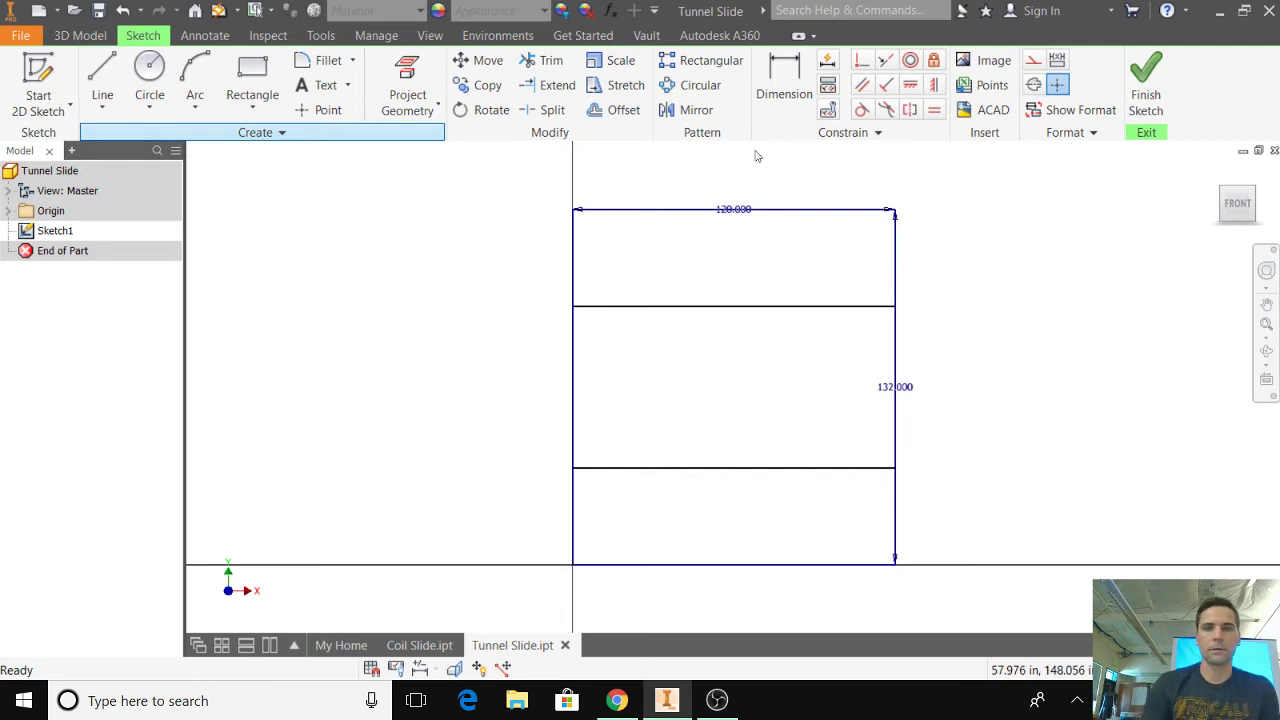
Dimension the top and bottom bands, confirming each is 36 inches tall.
left_click(784, 85)
left_click(789, 306)
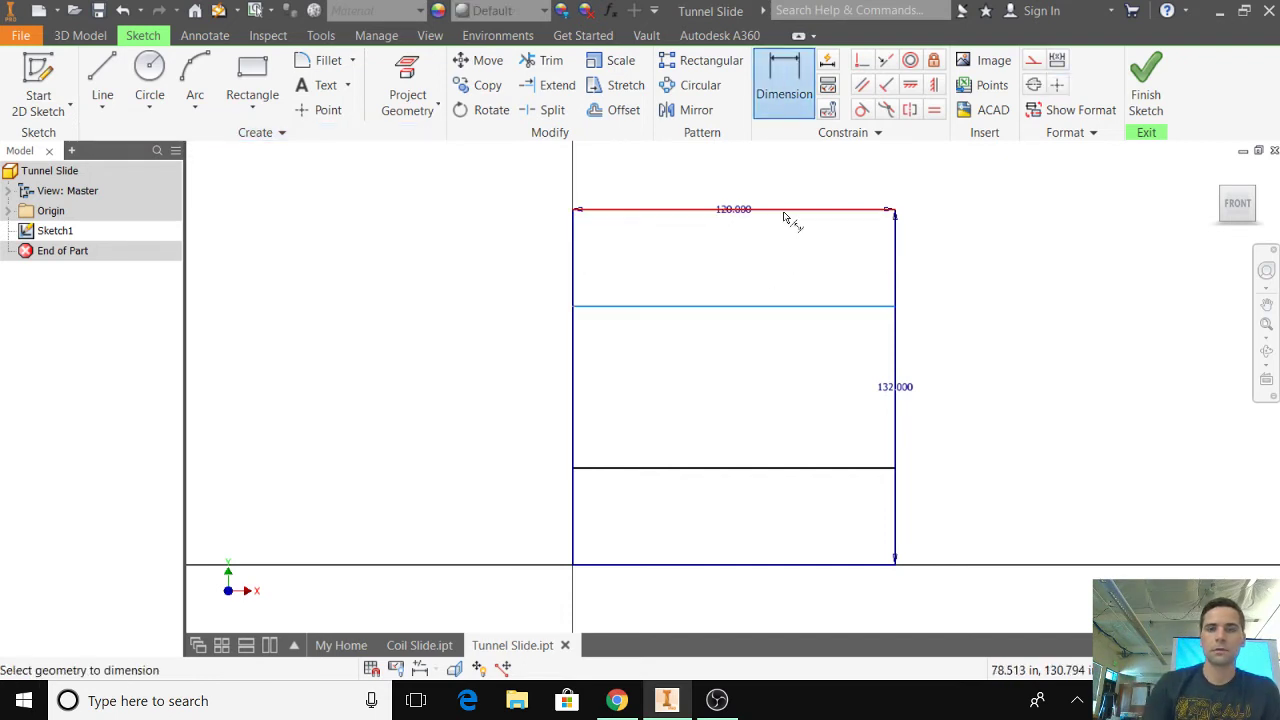
left_click(788, 212)
left_click(935, 270)
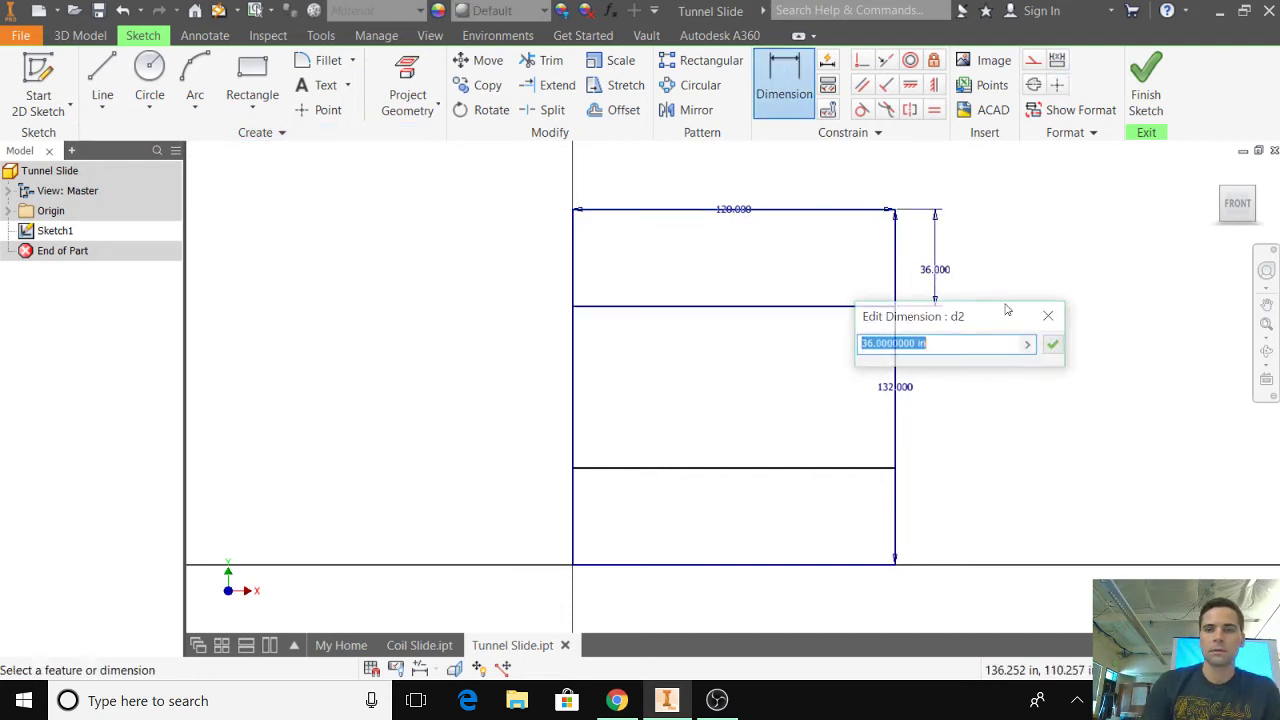
left_click(1052, 344)
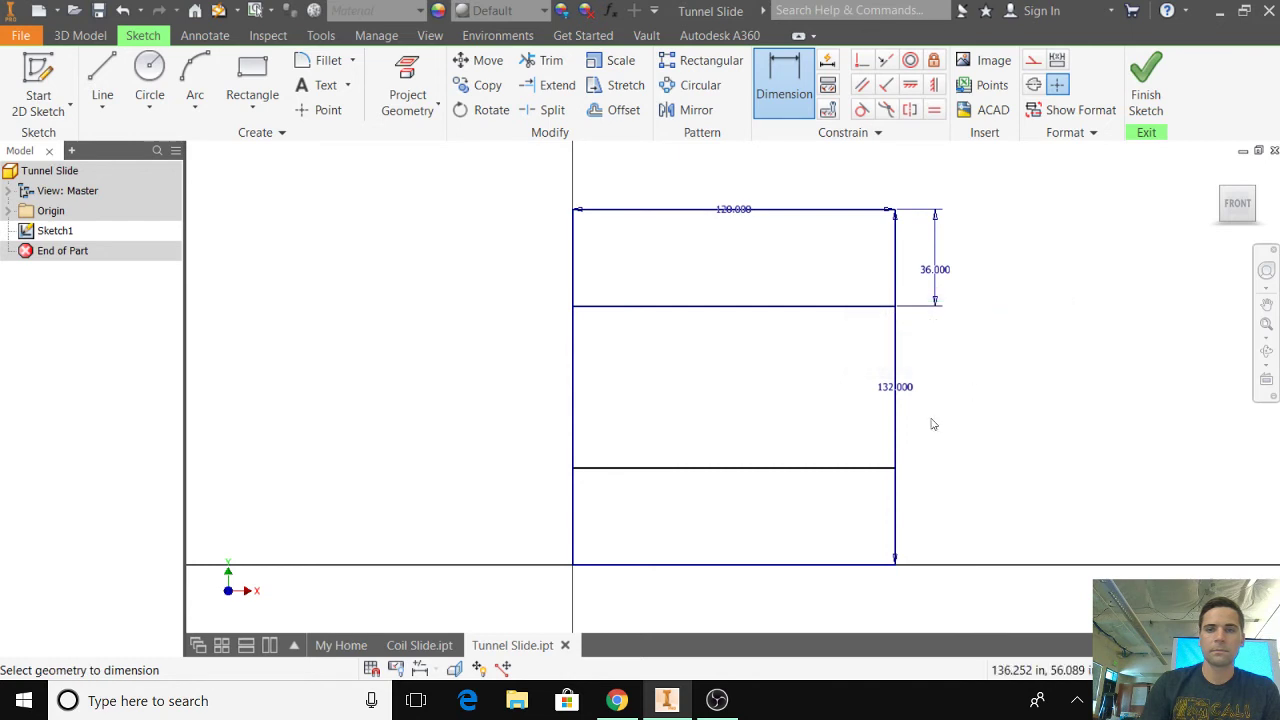
left_click(730, 468)
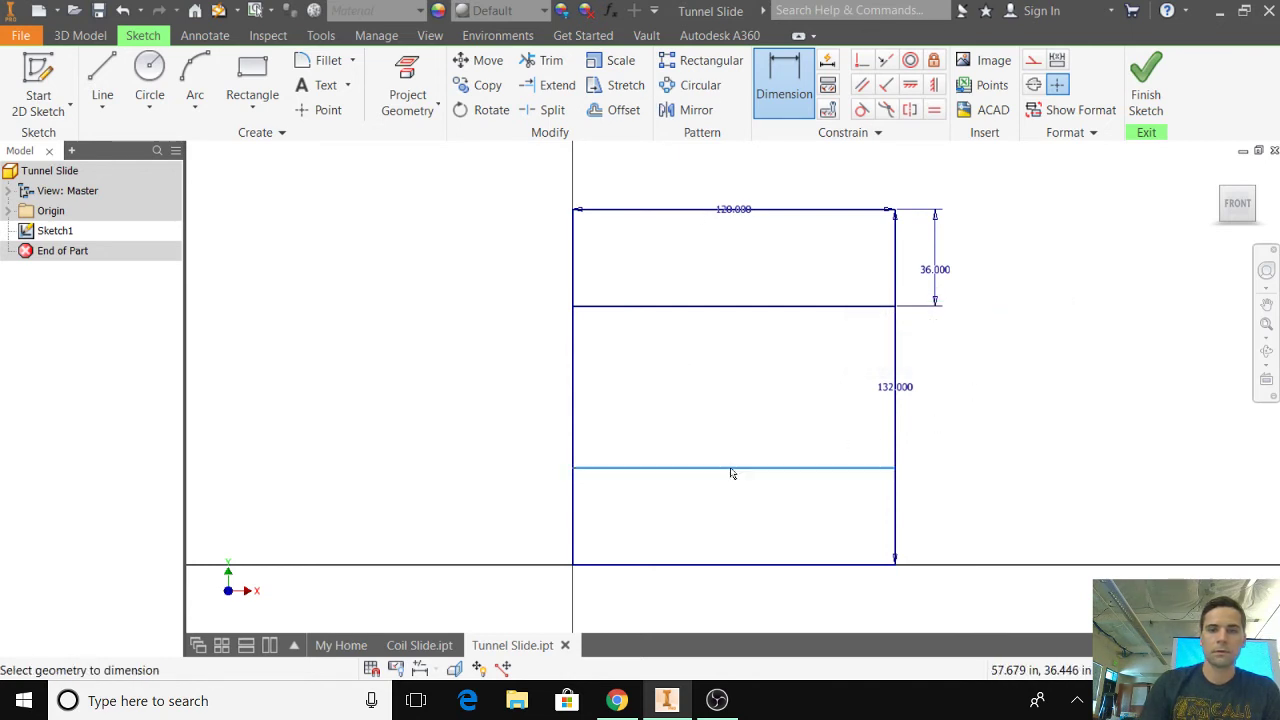
left_click(742, 567)
left_click(1000, 533)
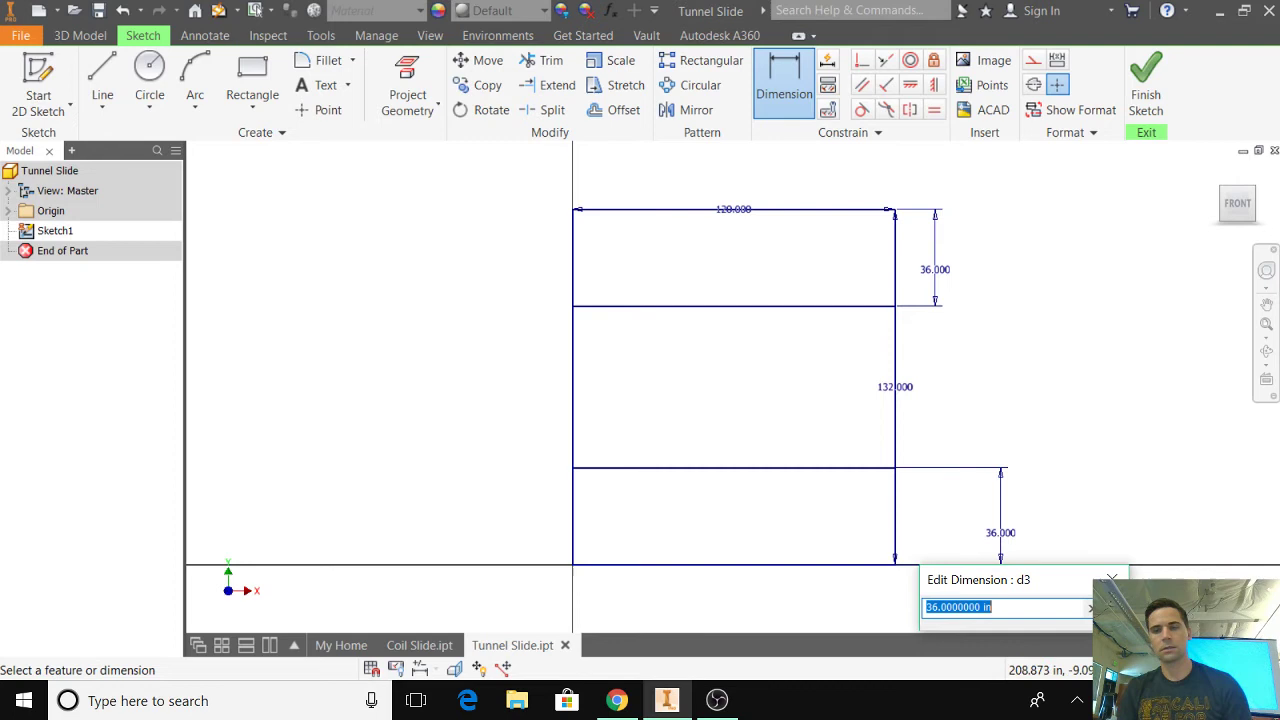
key("Return")
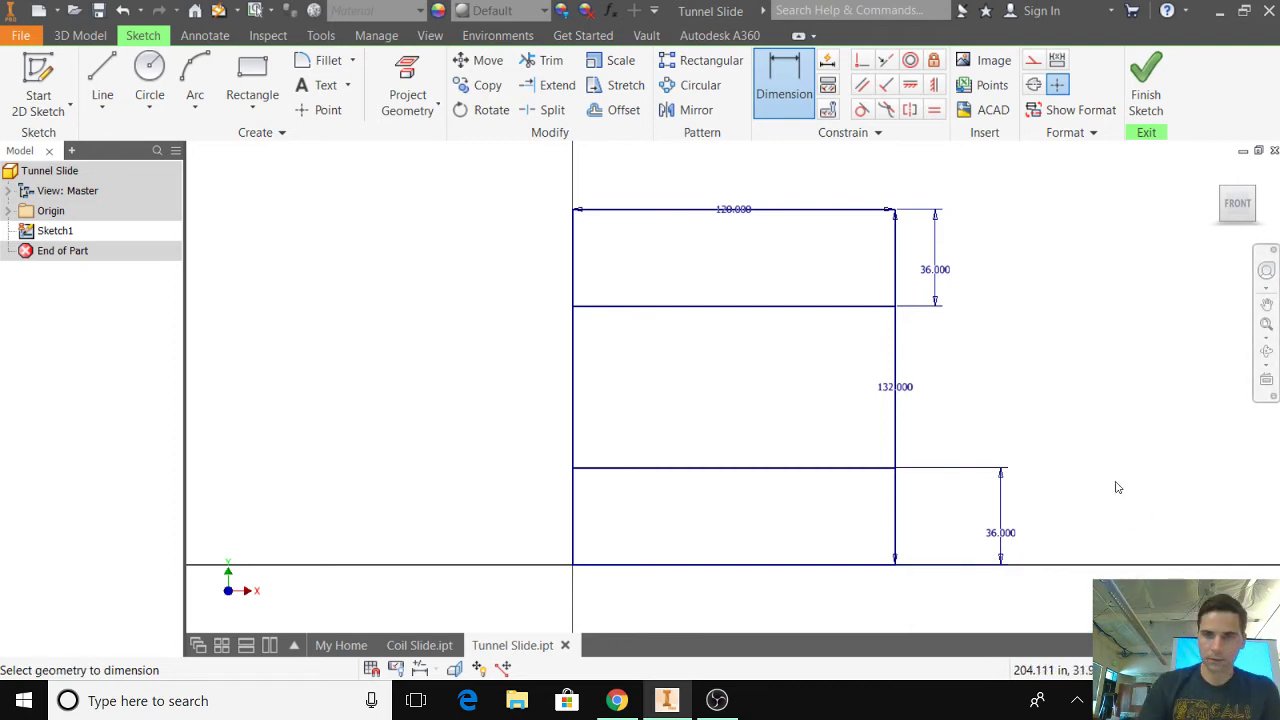
right_click(1008, 534)
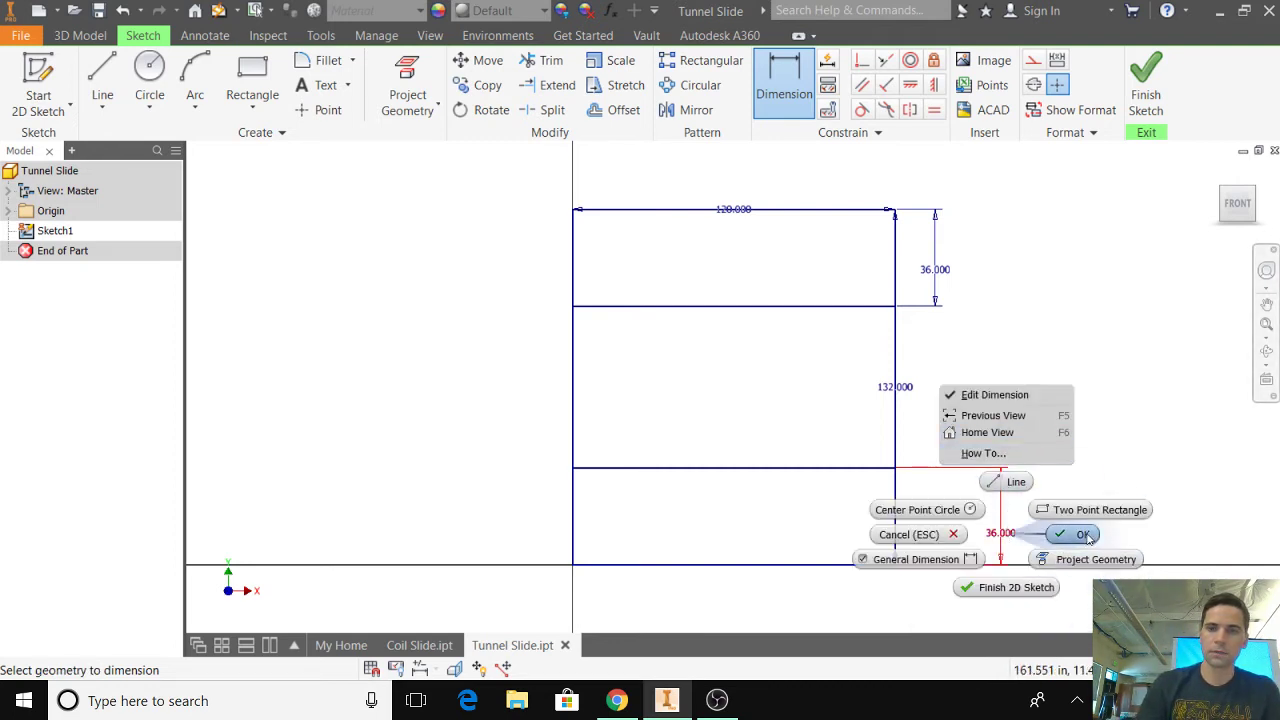
left_click(1075, 534)
Delete the two 36 inch, the 132 inch and the 120 inch dimensions.
right_click(1000, 533)
key("Escape")
key("Delete")
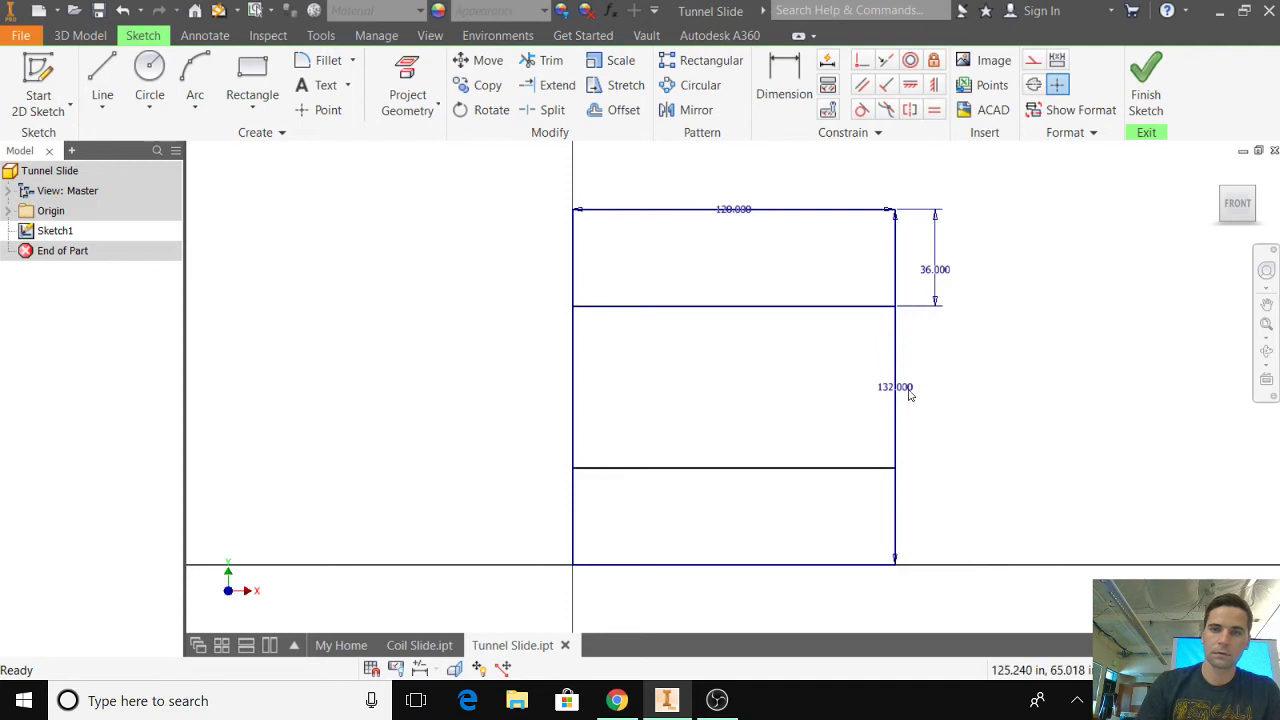
right_click(908, 394)
key("Escape")
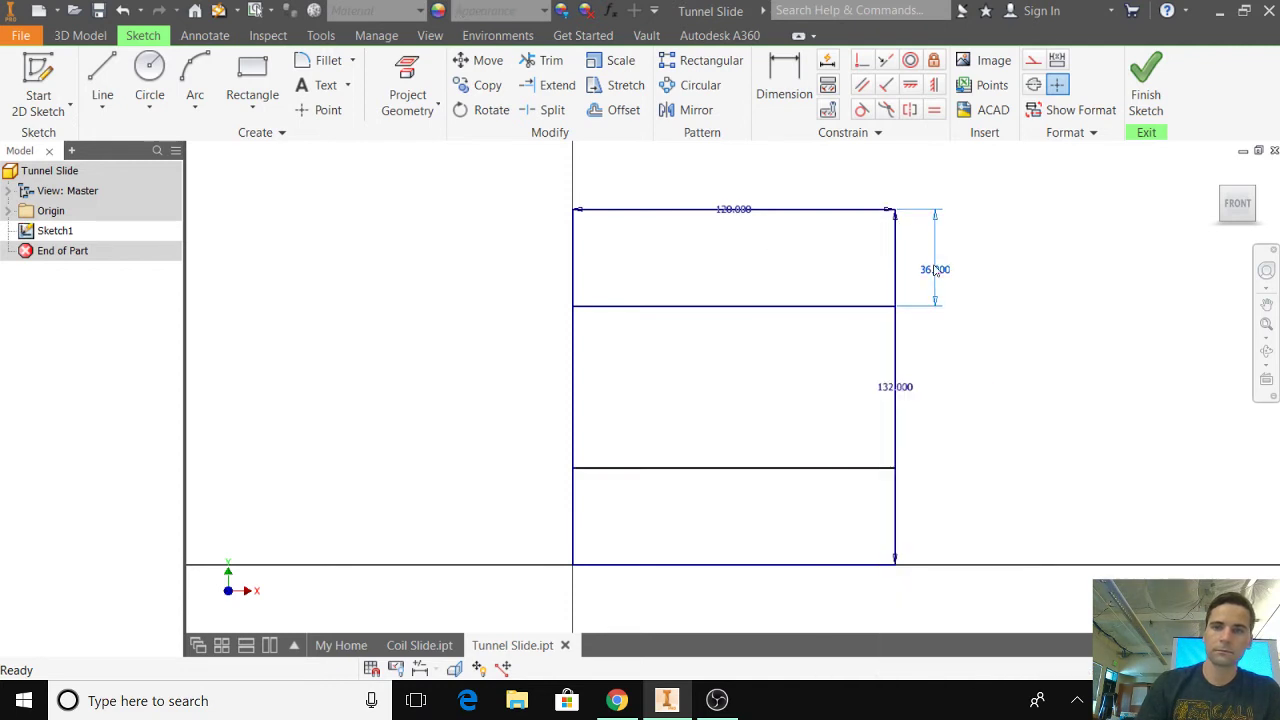
right_click(930, 255)
key("Delete")
key("Escape")
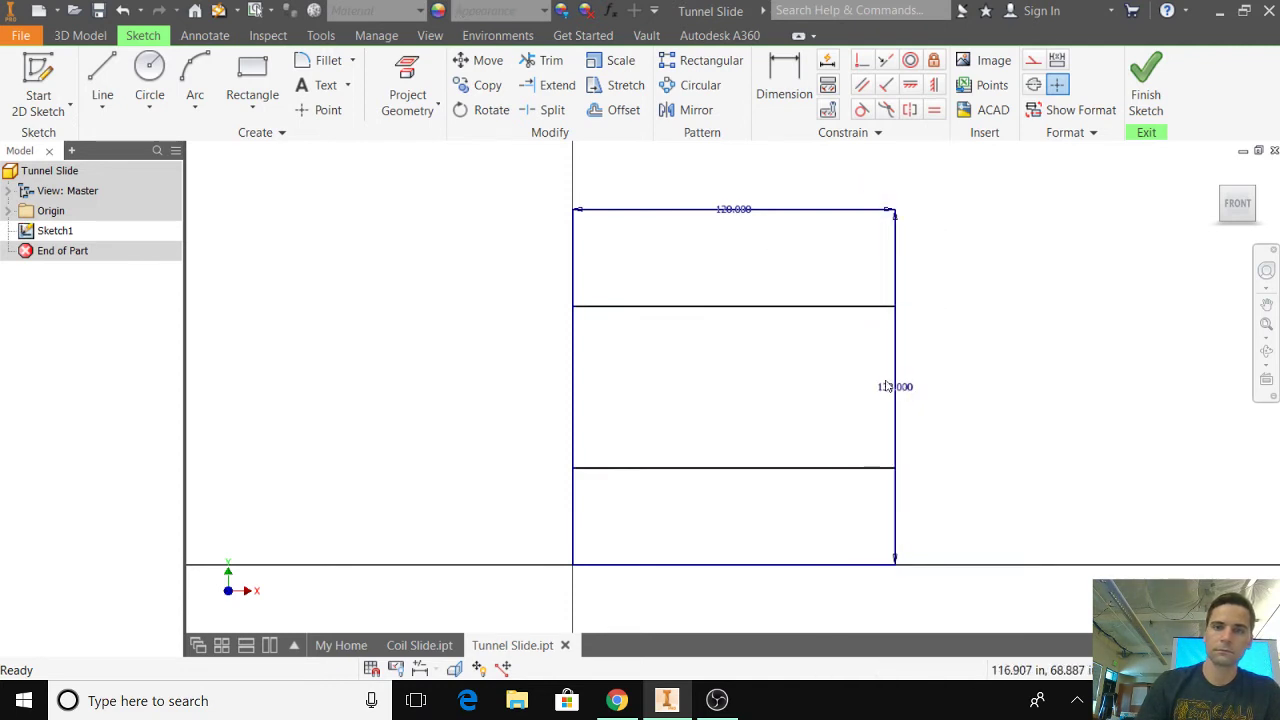
right_click(905, 388)
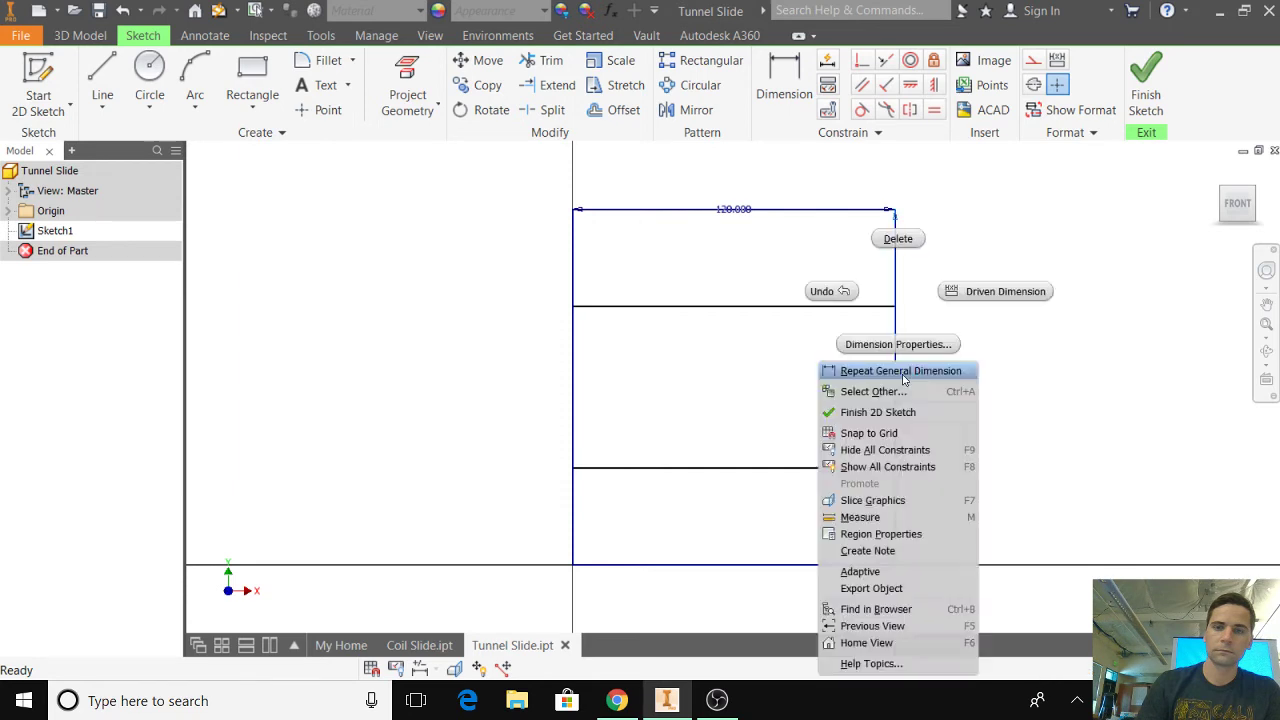
key("Escape")
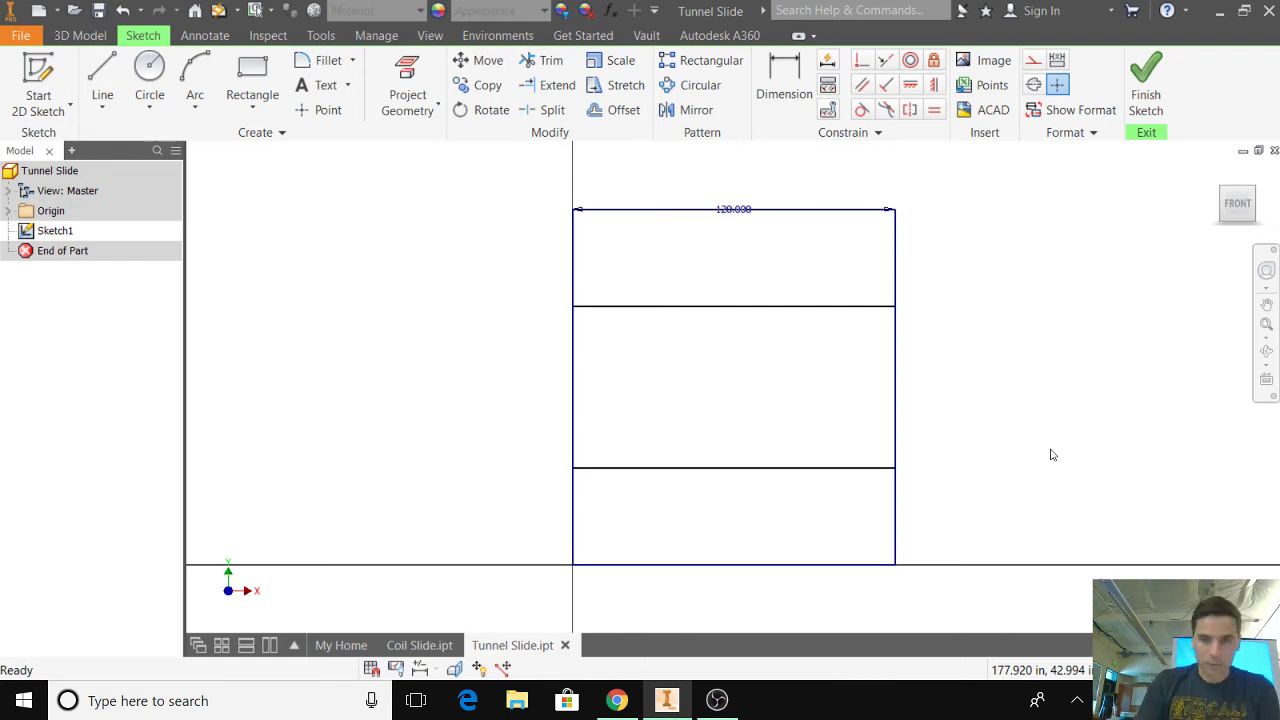
right_click(745, 210)
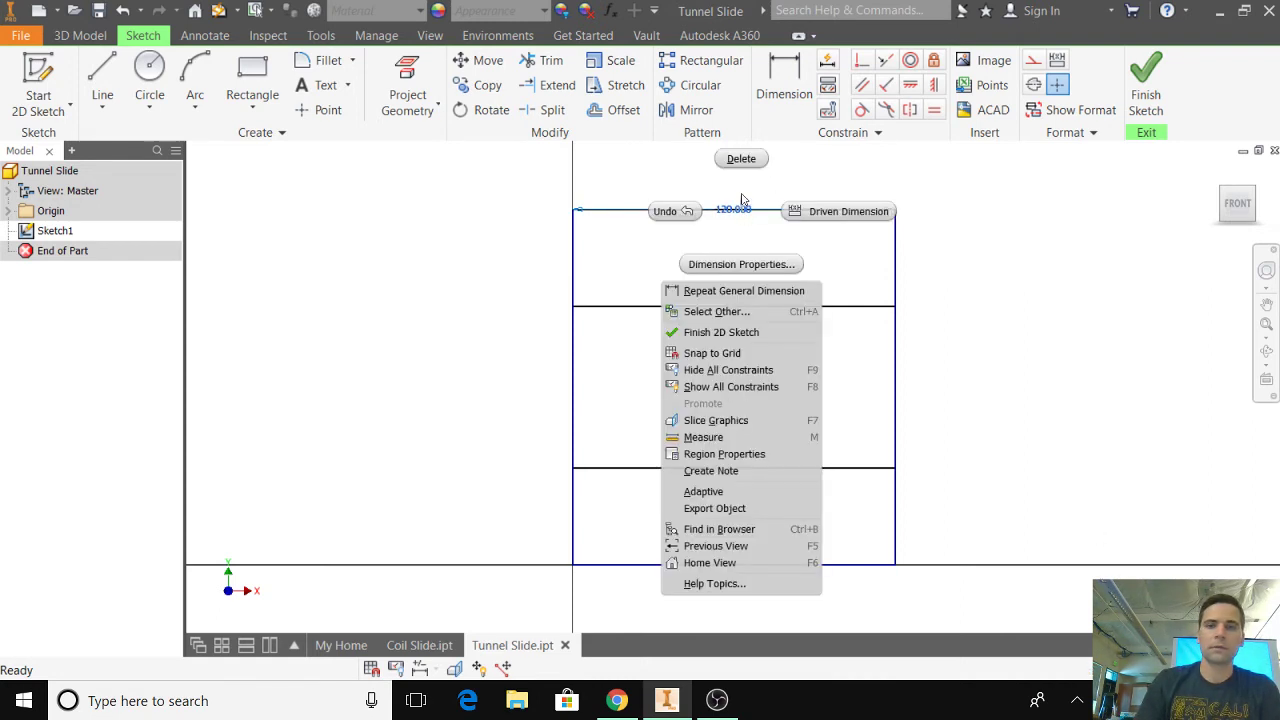
left_click(737, 159)
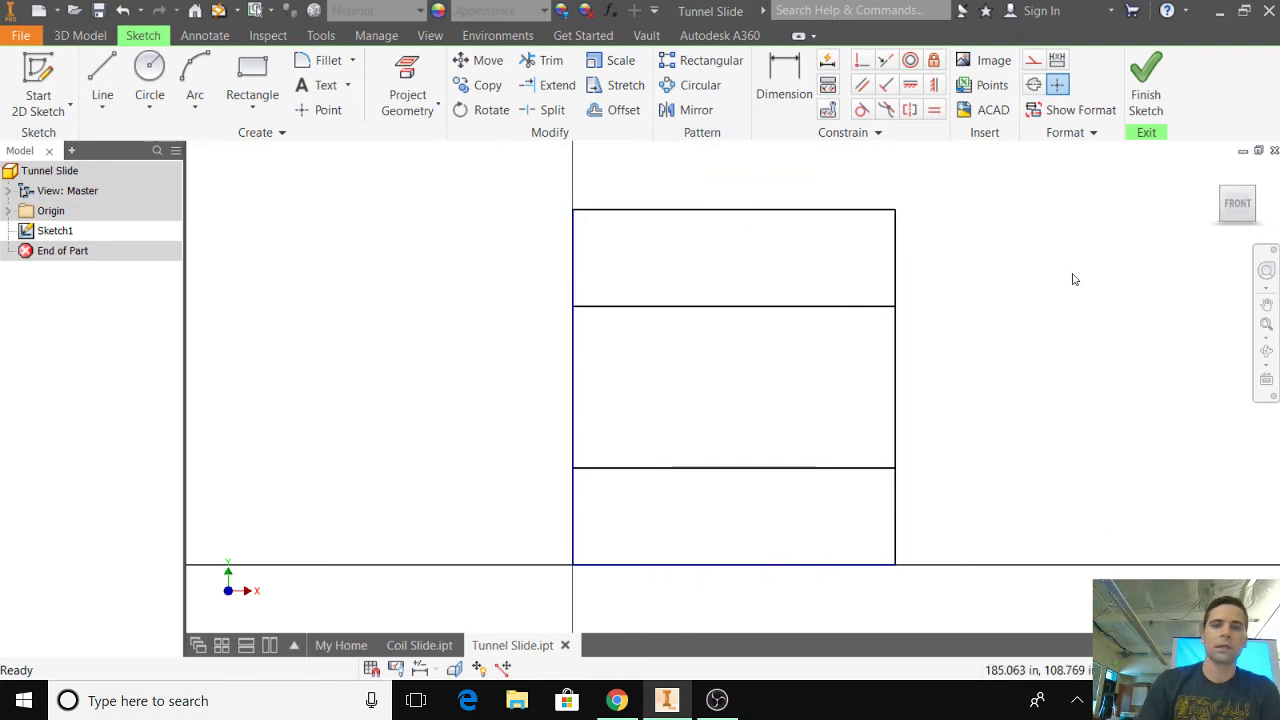
Trim the middle edges and band edges, leaving short upper-right and lower-left vertical lines.
left_click(543, 60)
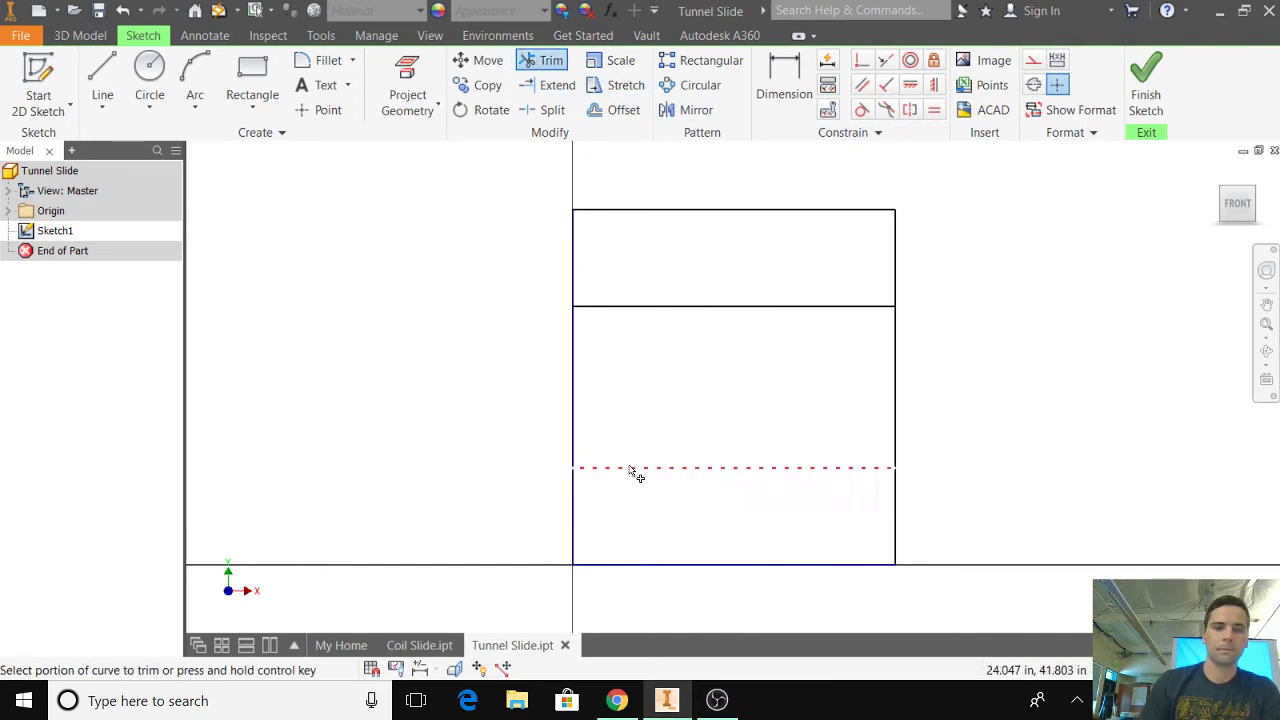
left_click(572, 446)
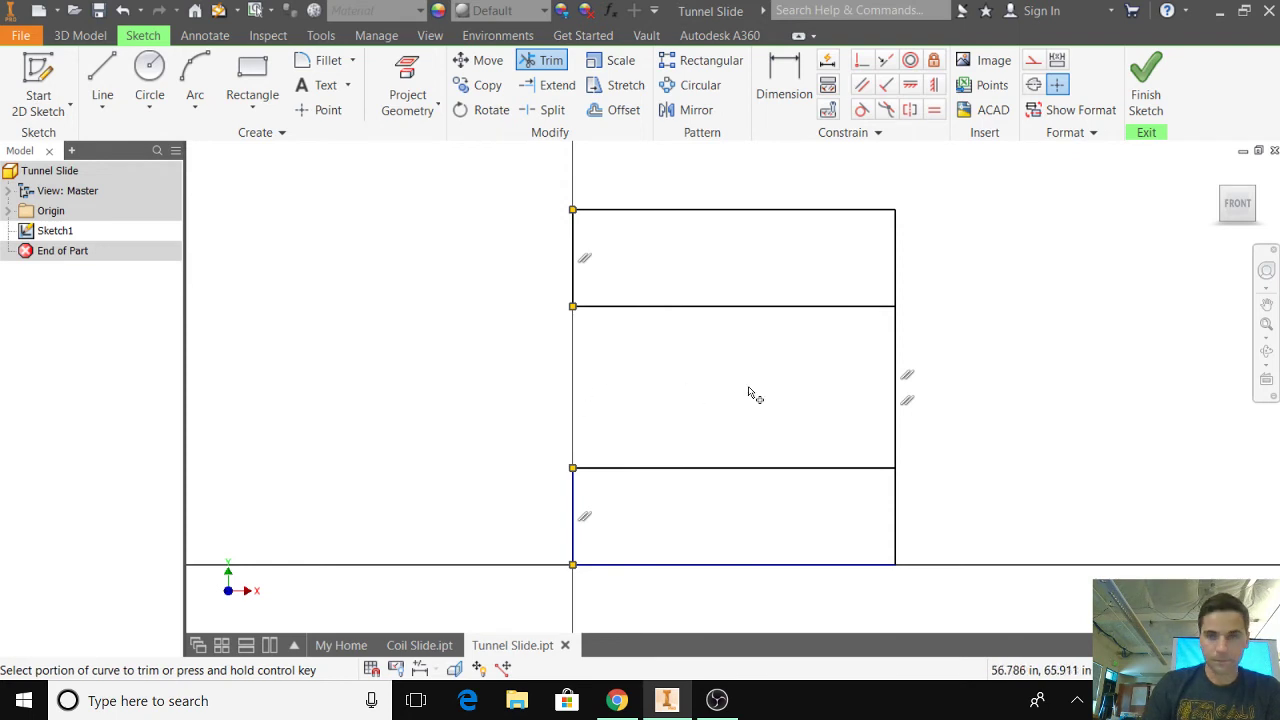
left_click(895, 362)
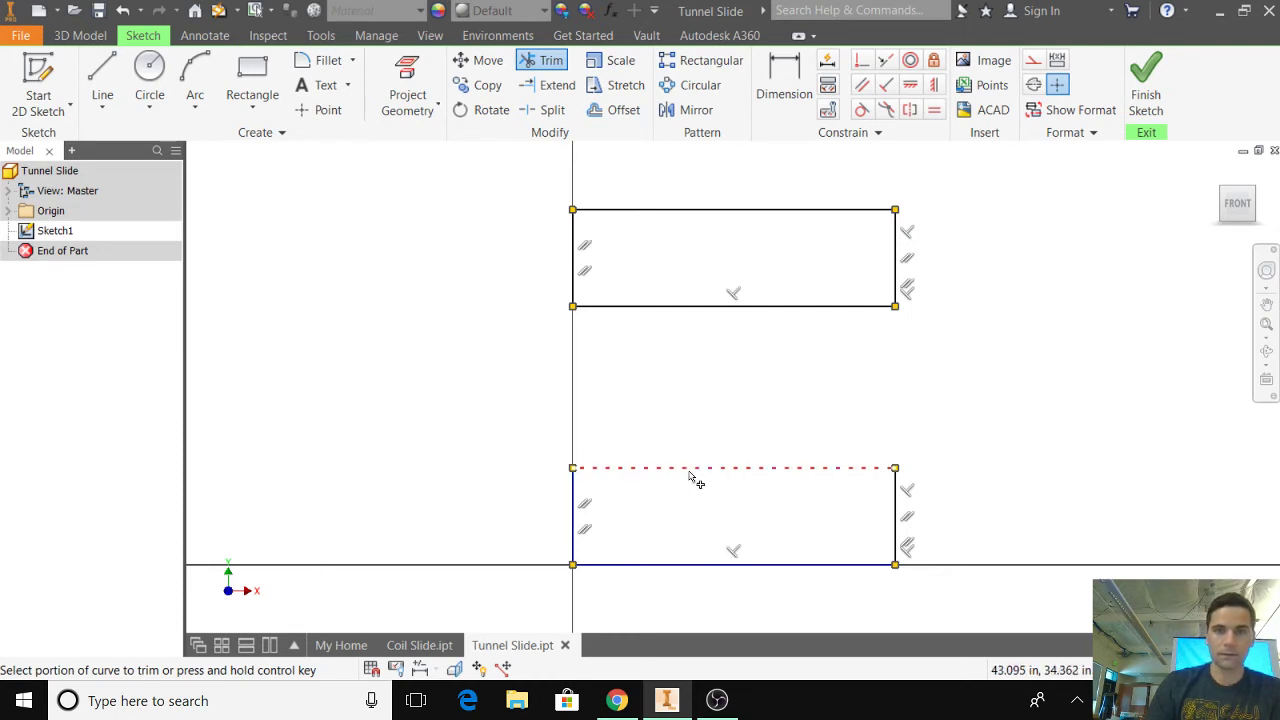
left_click(711, 566)
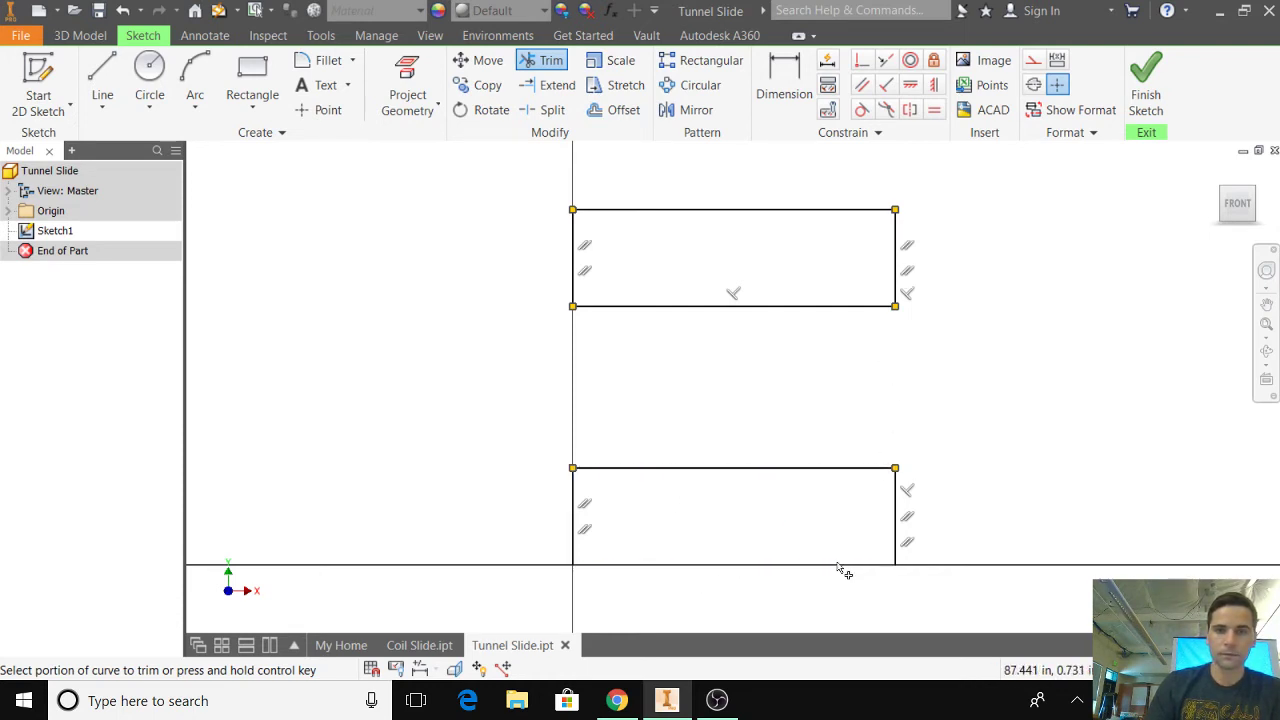
left_click(888, 524)
left_click(860, 470)
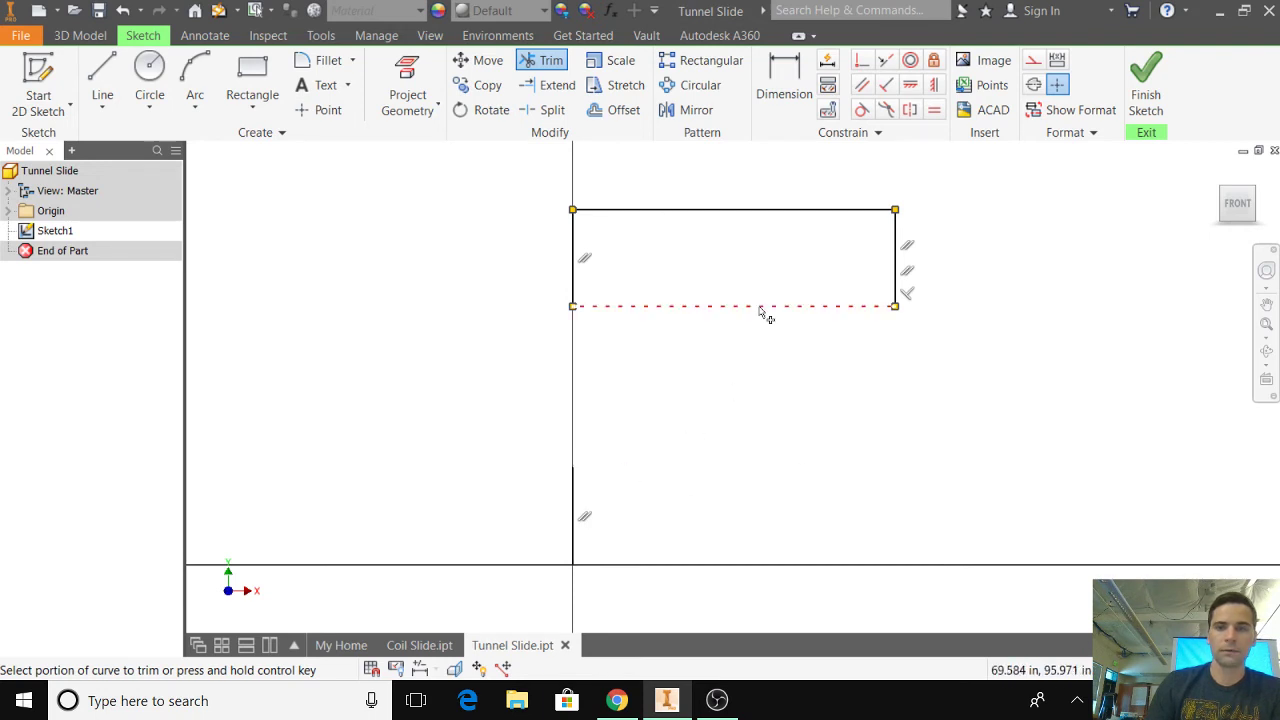
left_click(580, 255)
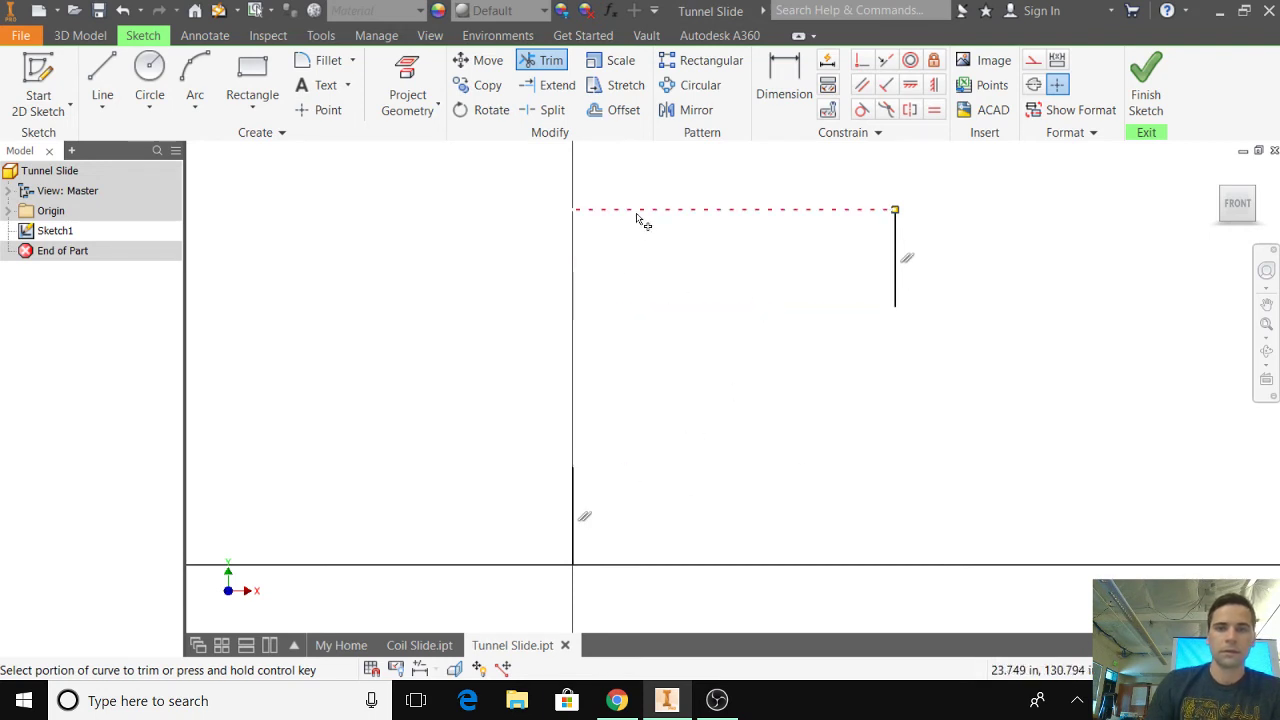
left_click(640, 213)
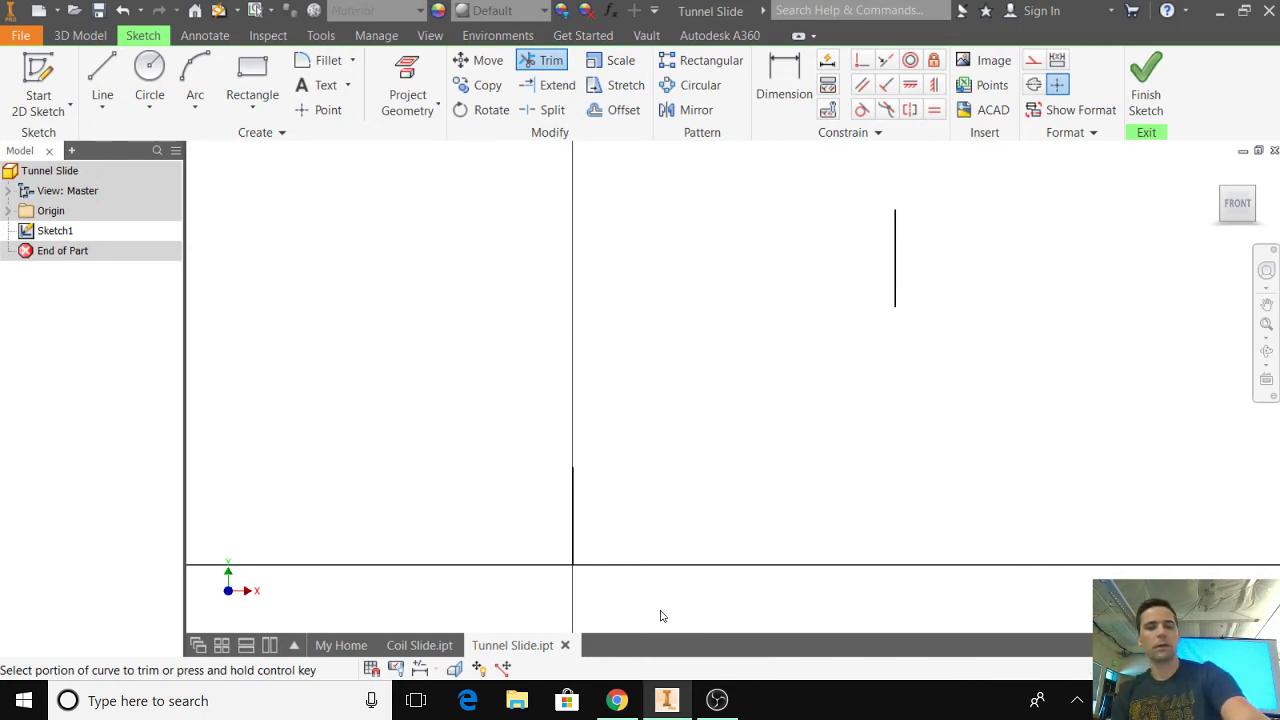
key("Escape")
left_click(572, 478)
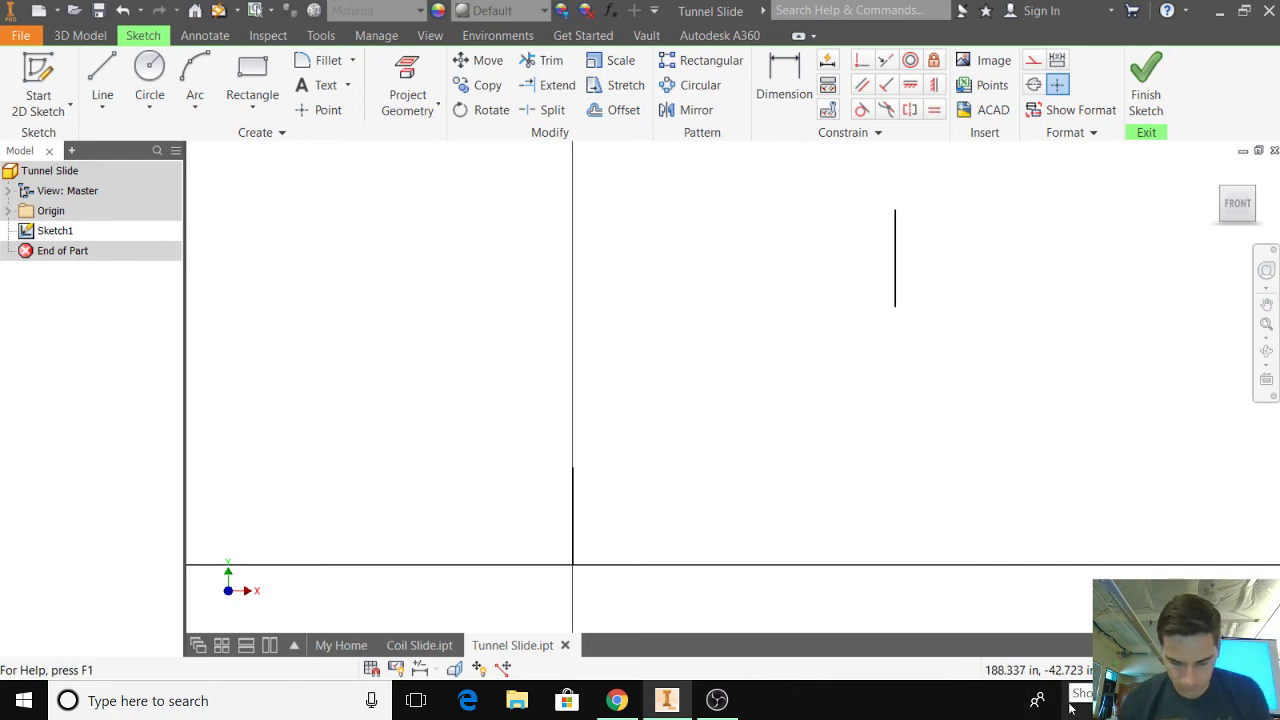
Draw an 18 inch horizontal base line from the foot of the lower-left vertical line.
left_click(102, 85)
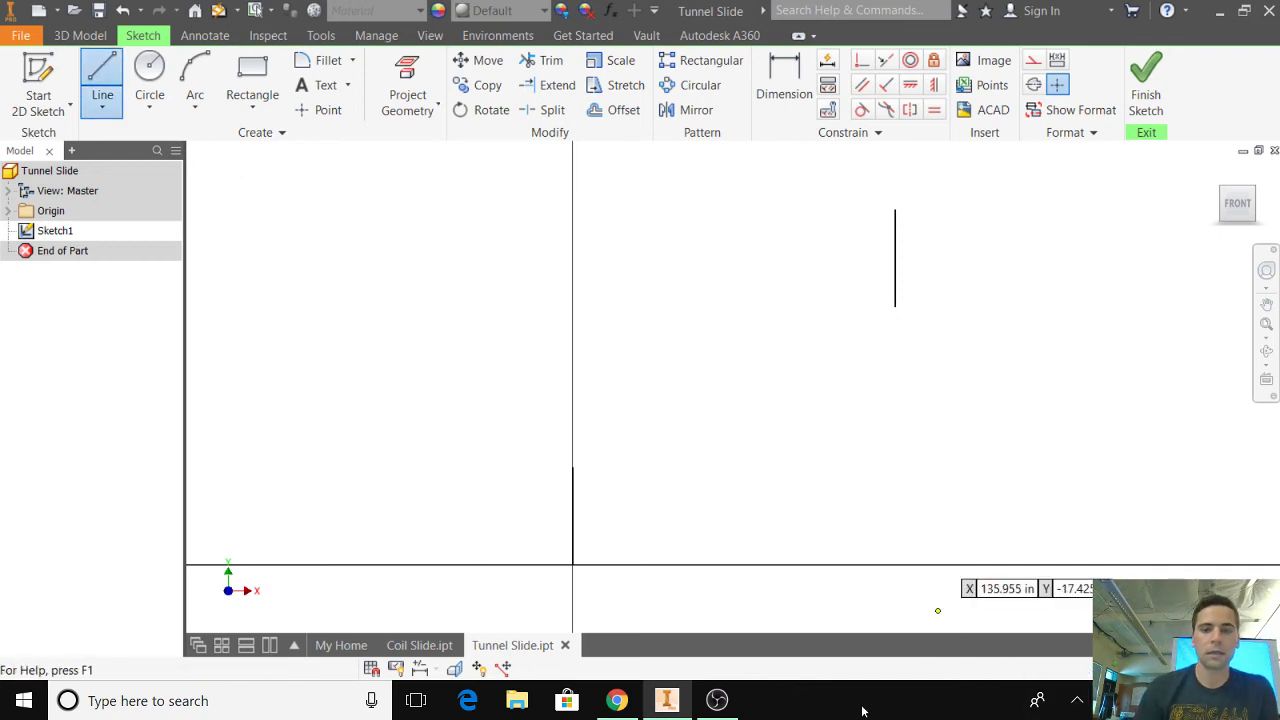
left_click(573, 565)
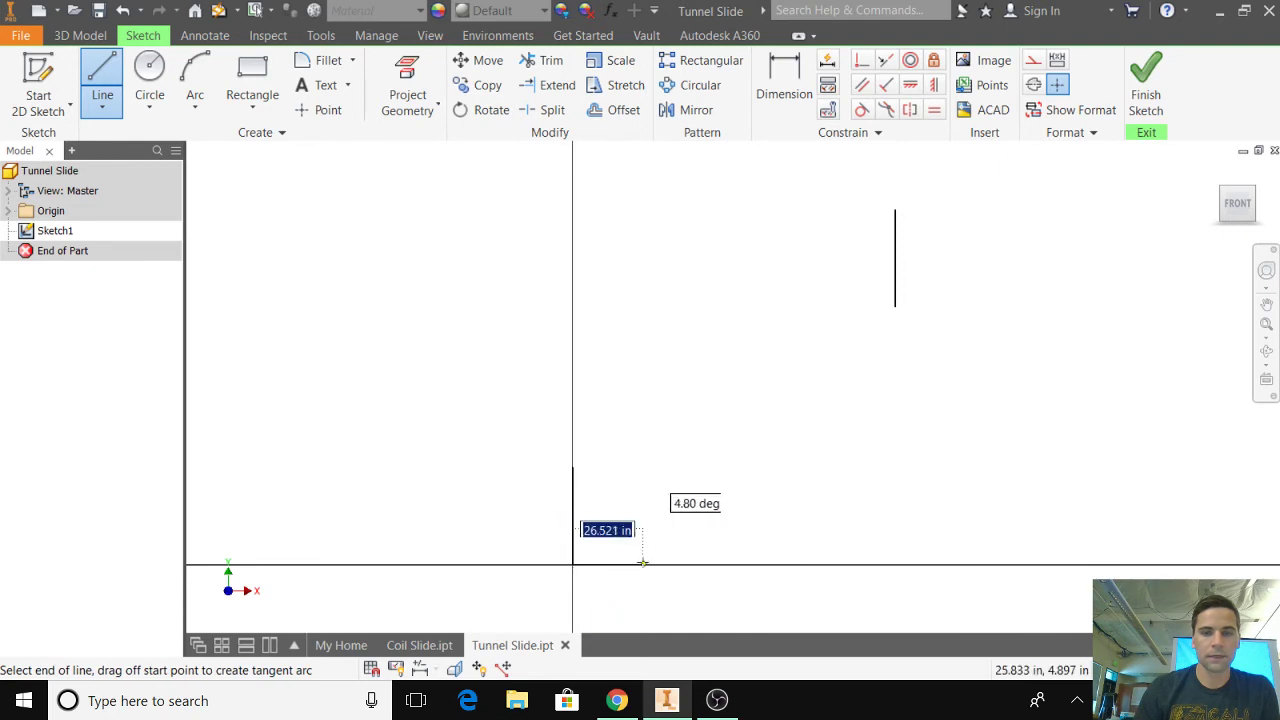
type("1")
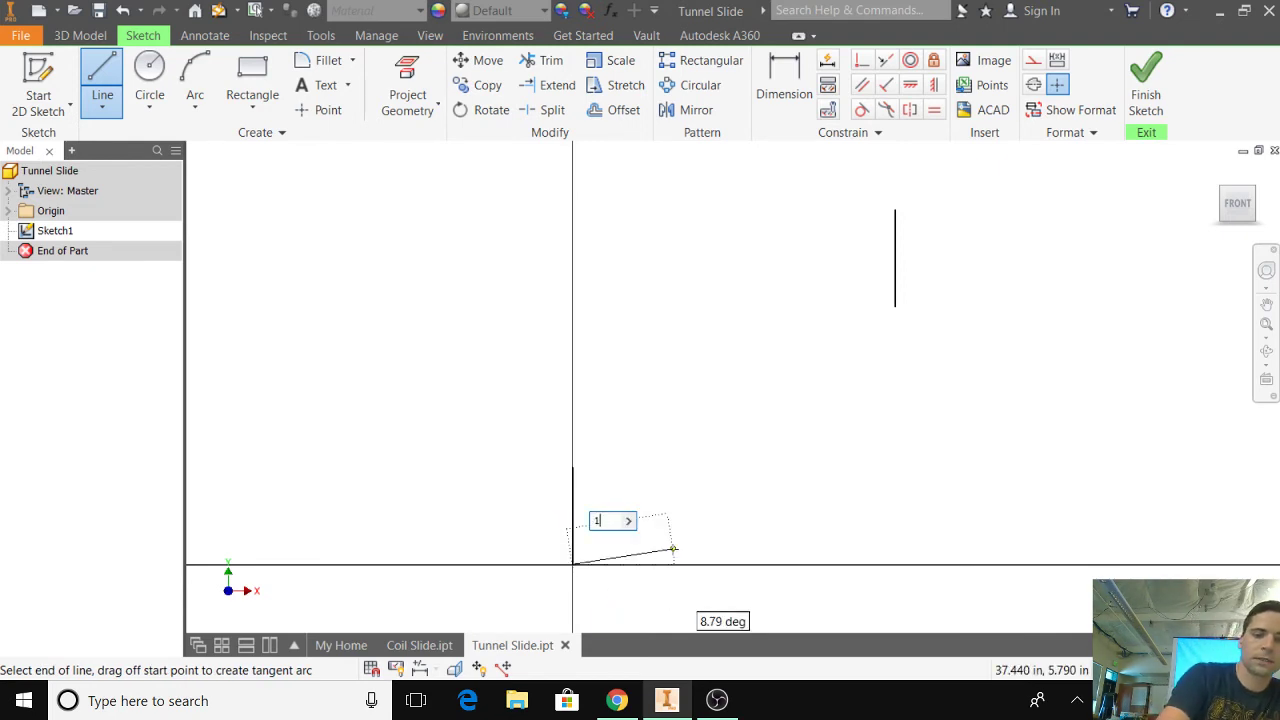
type("8")
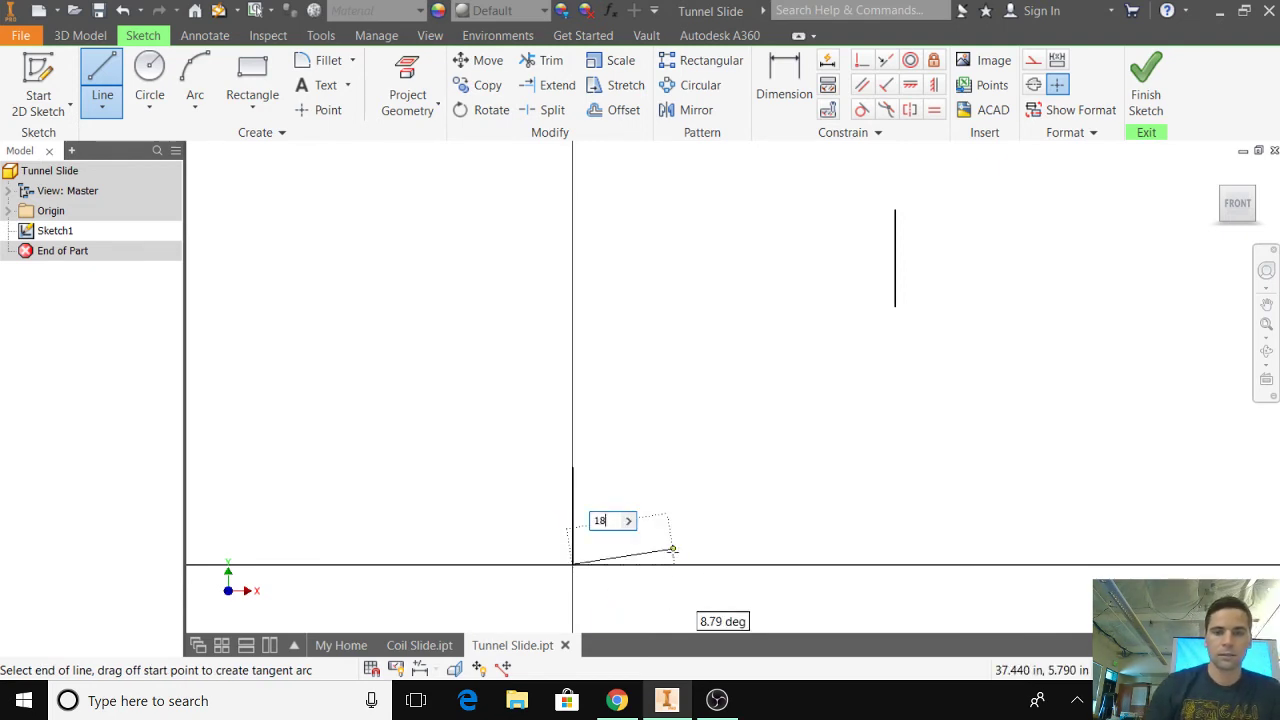
key("Tab")
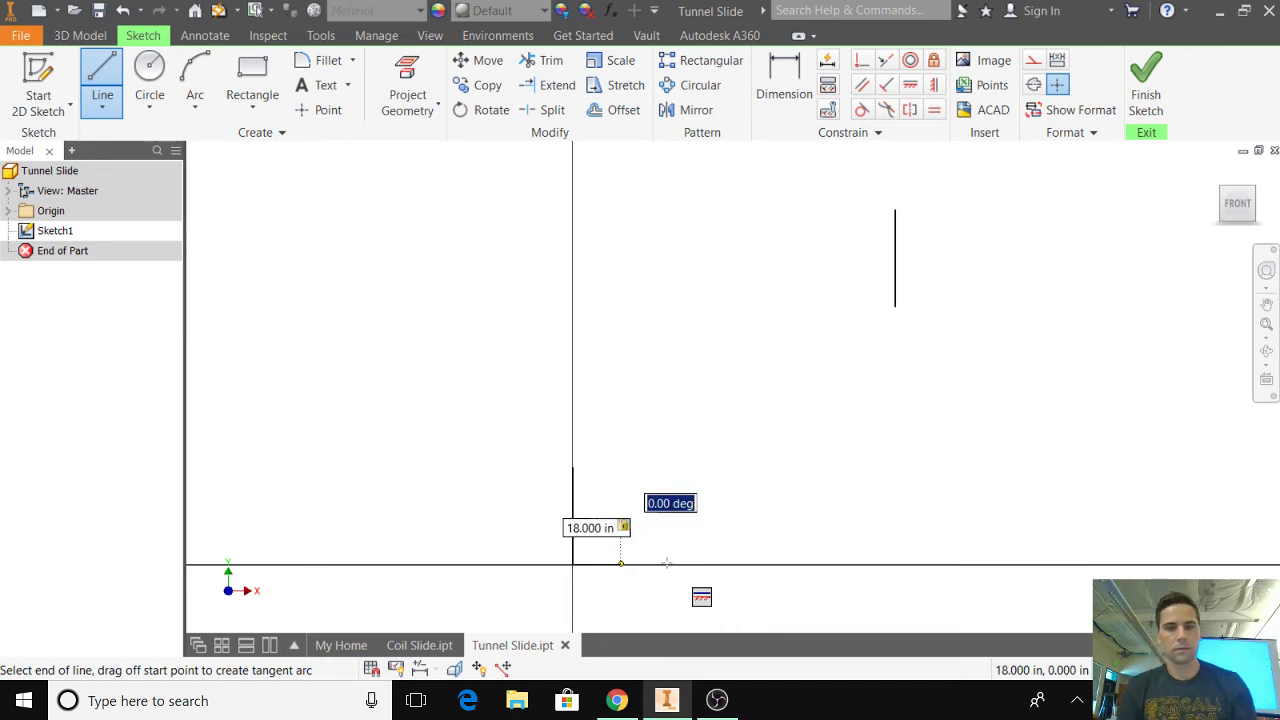
key("Return")
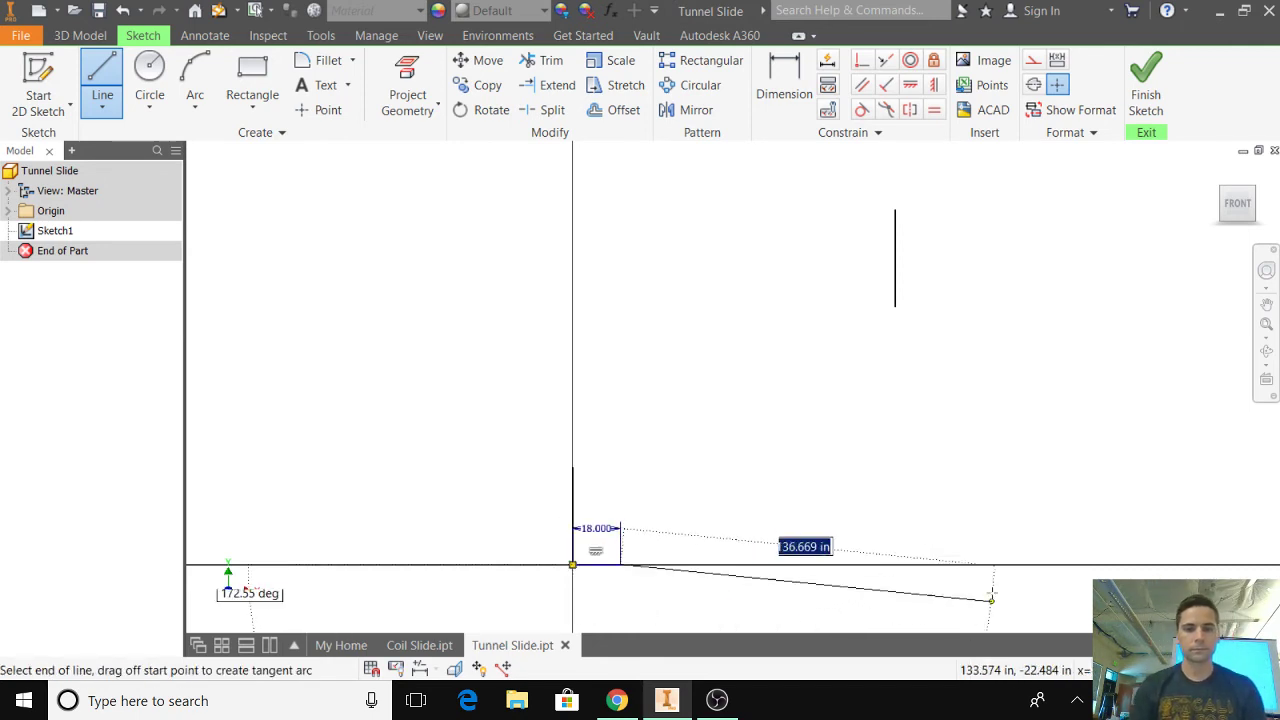
key("Escape")
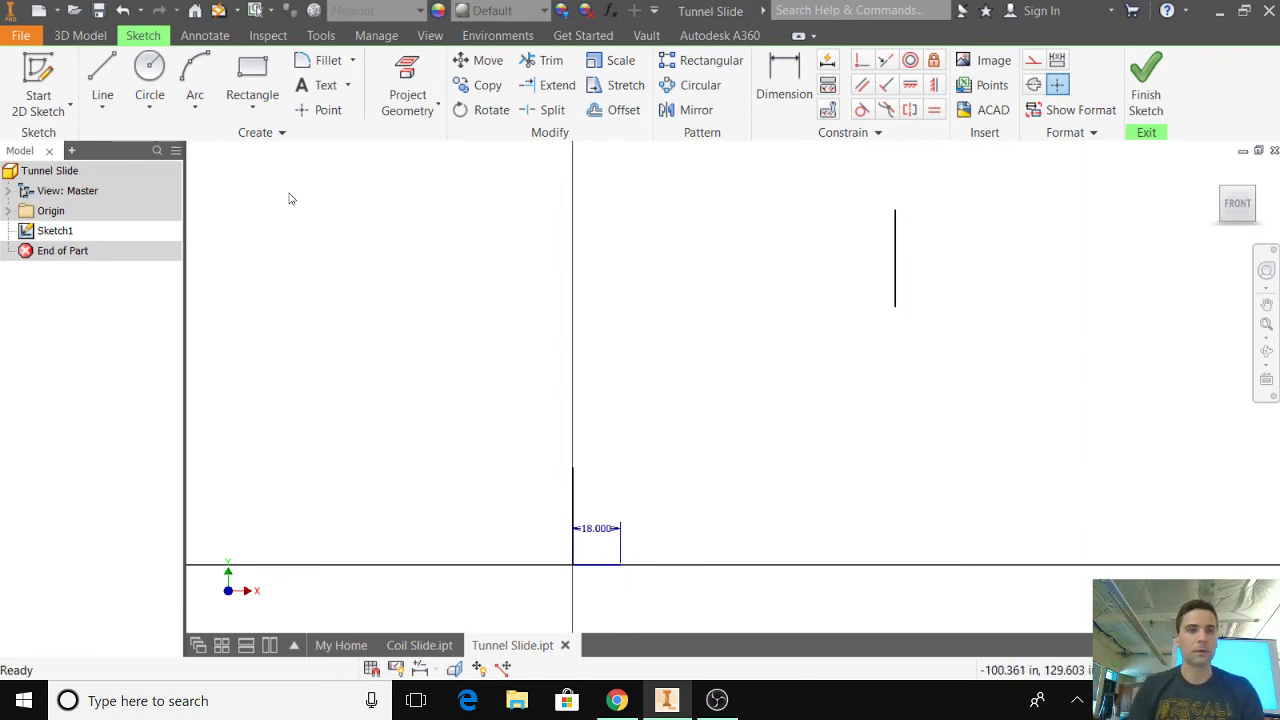
left_click(106, 106)
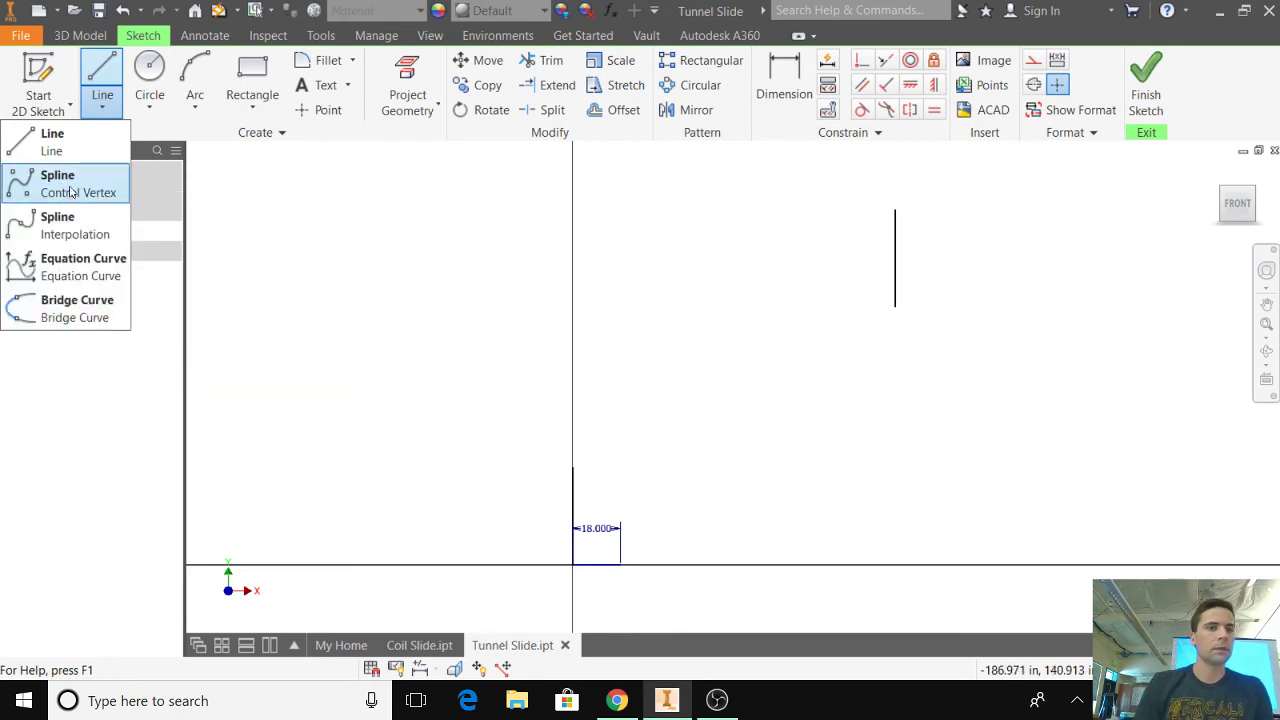
Draw an upper control-vertex spline from the left line's top to the right line's top.
left_click(69, 226)
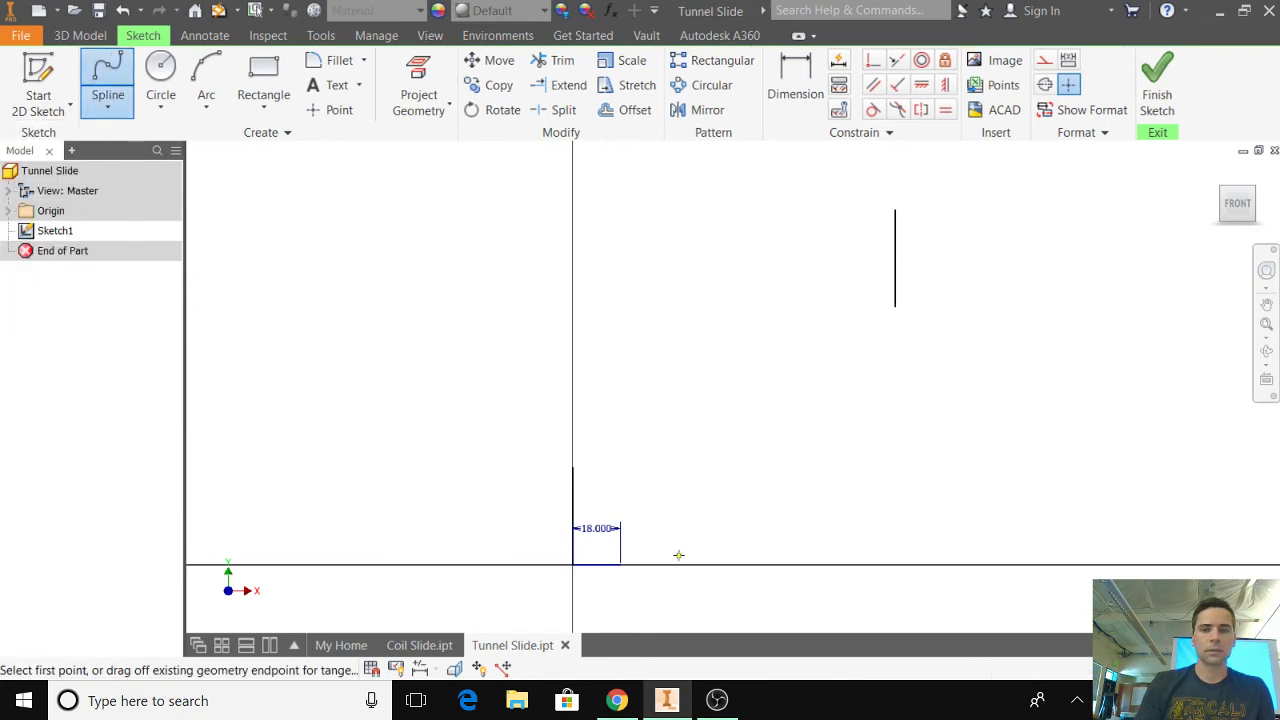
left_click(572, 468)
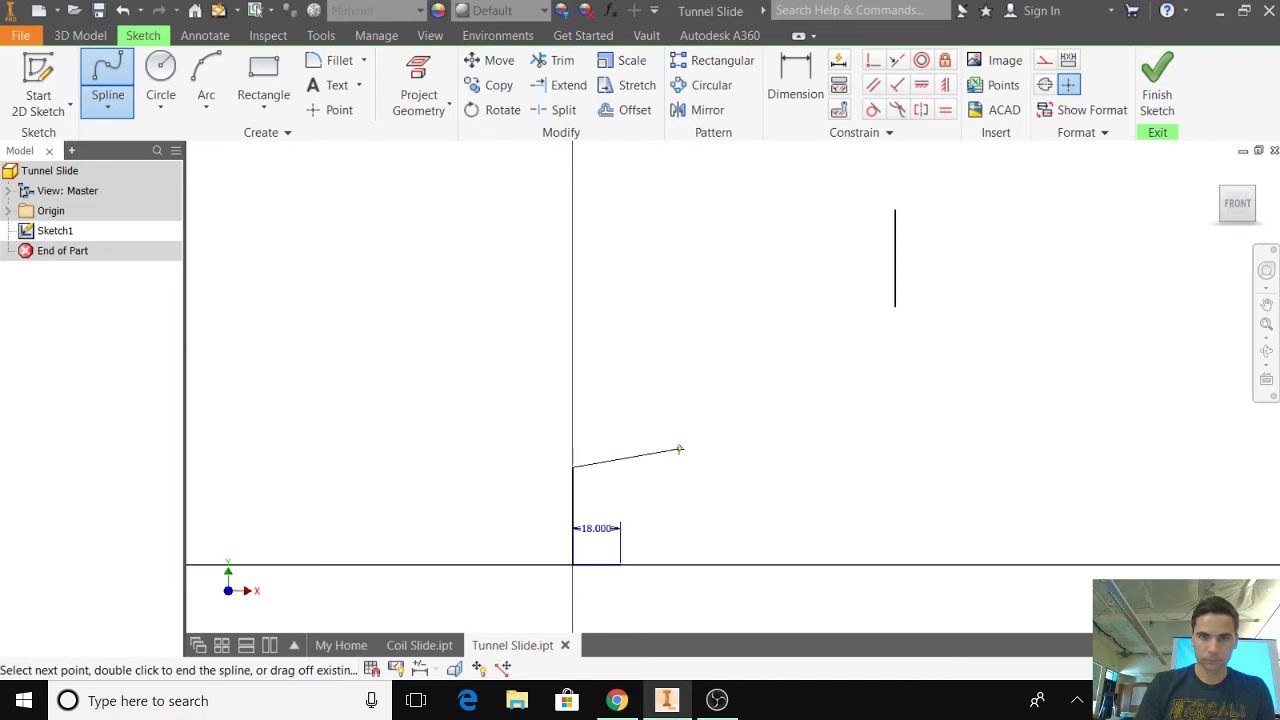
left_click(694, 425)
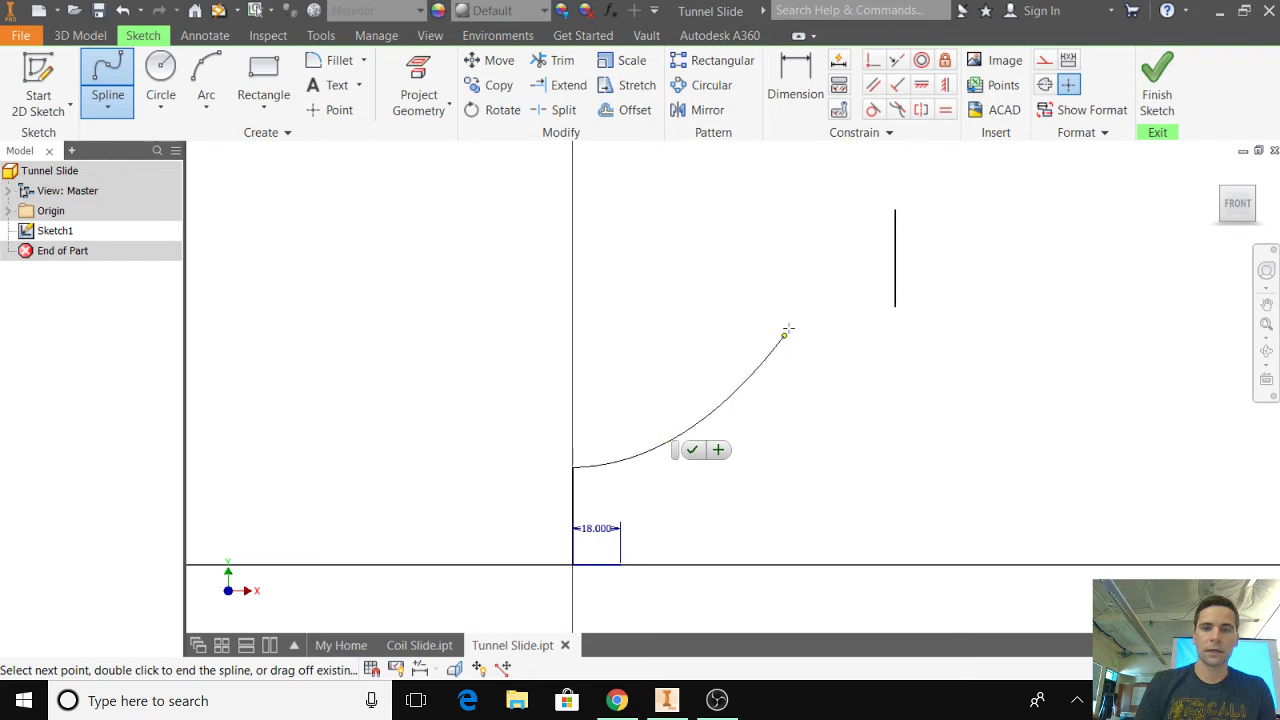
left_click(895, 212)
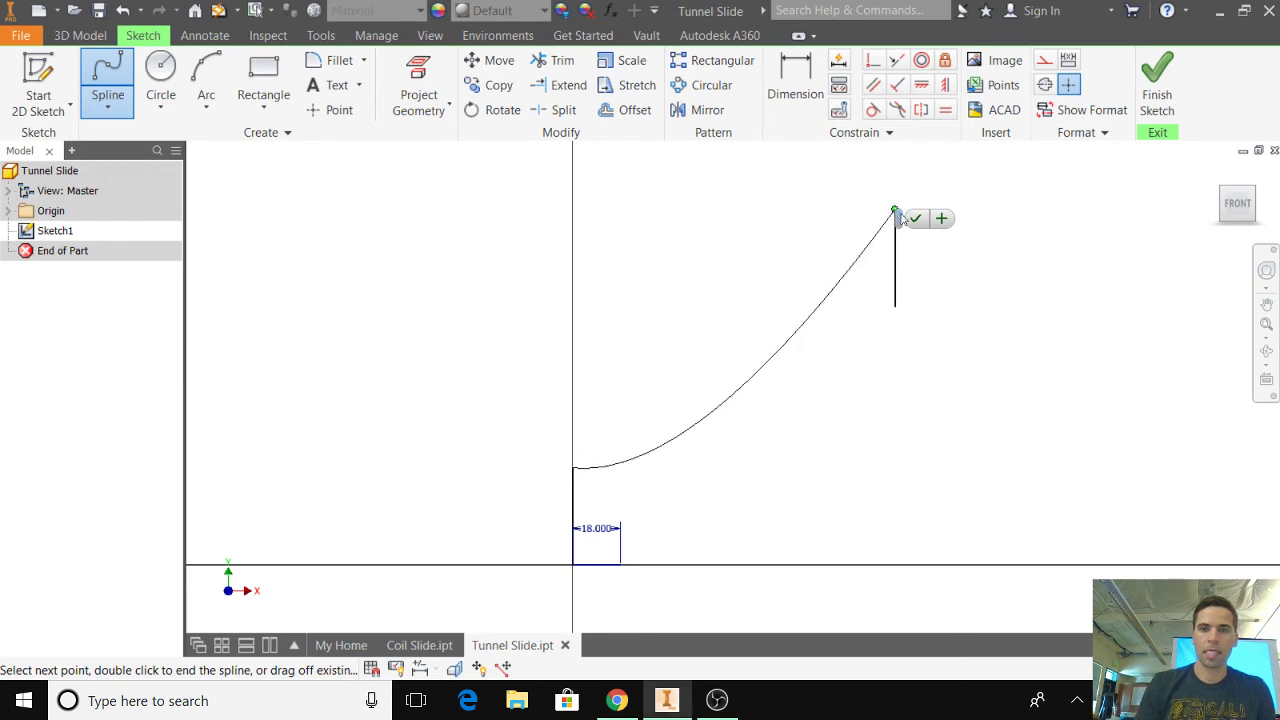
left_click(914, 220)
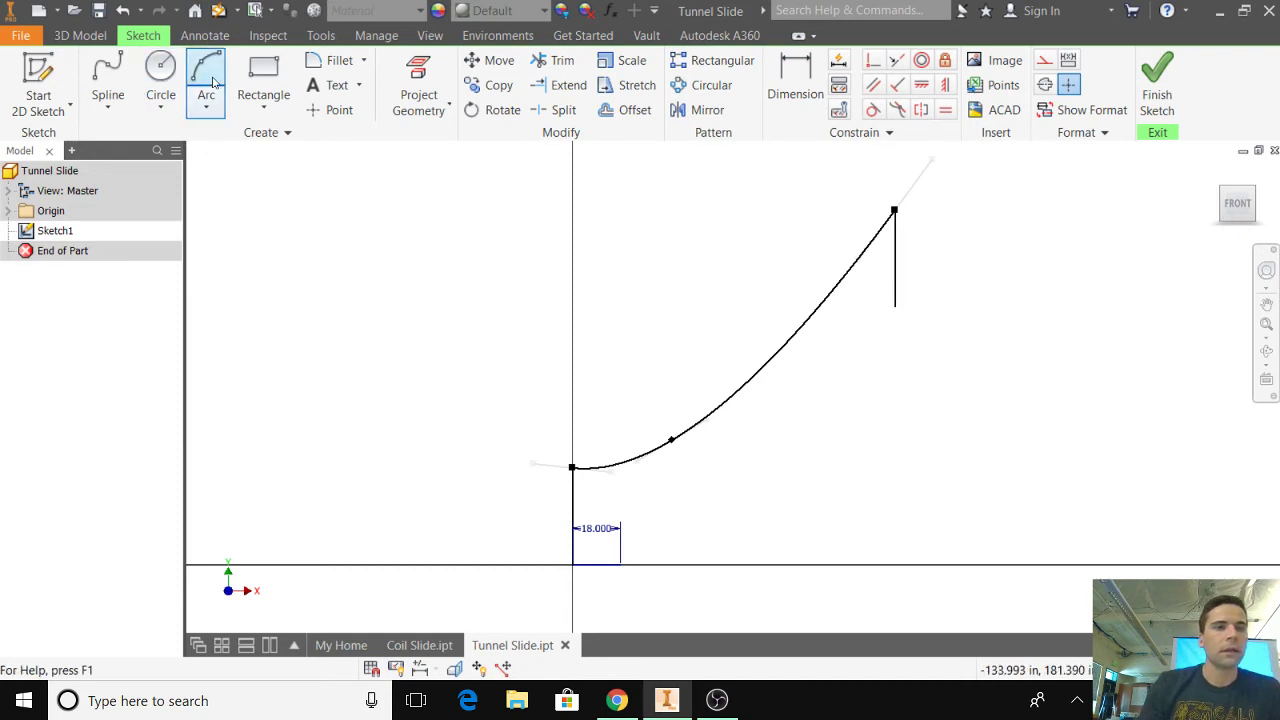
Draw a lower spline from the base line's end to the right line's bottom.
left_click(107, 80)
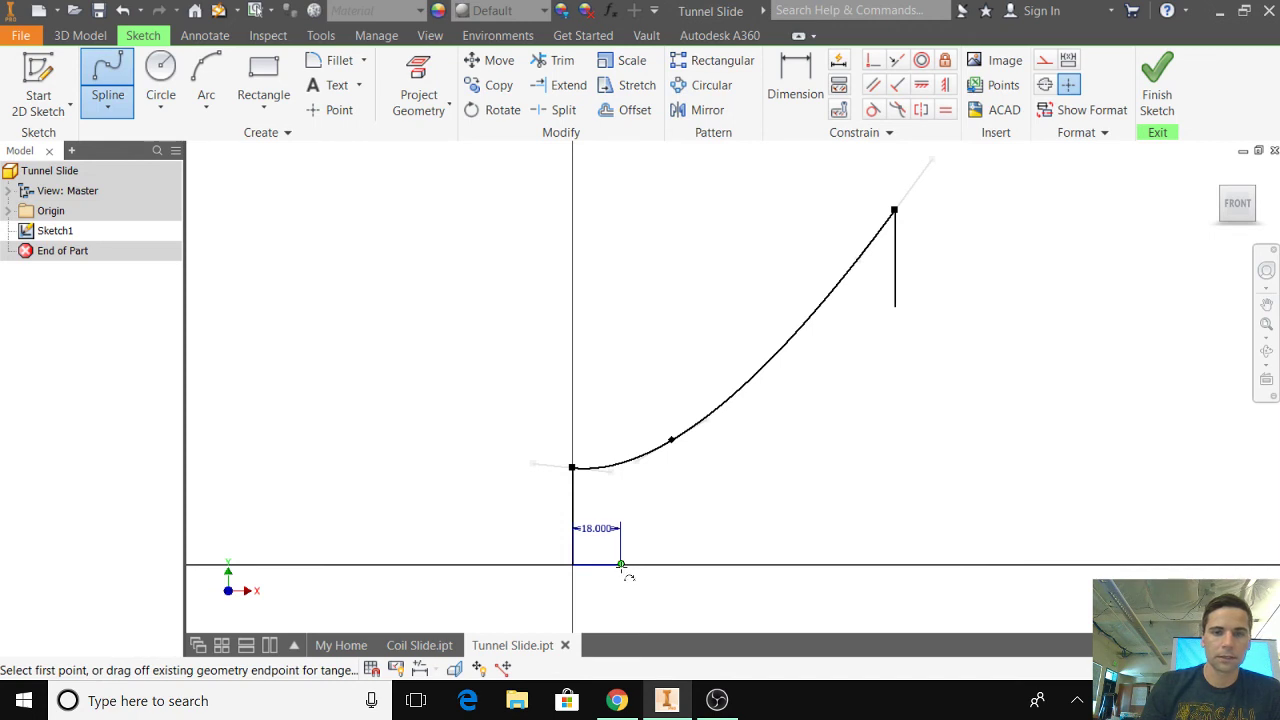
left_click(621, 565)
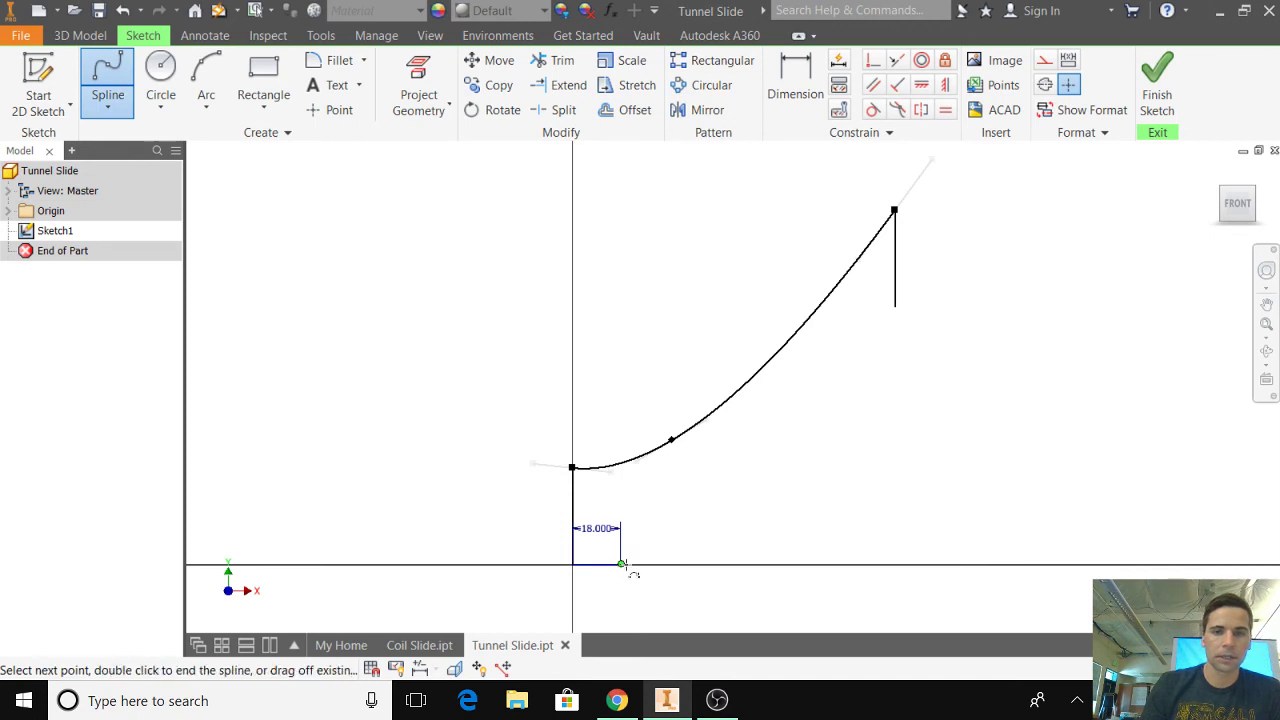
left_click(688, 530)
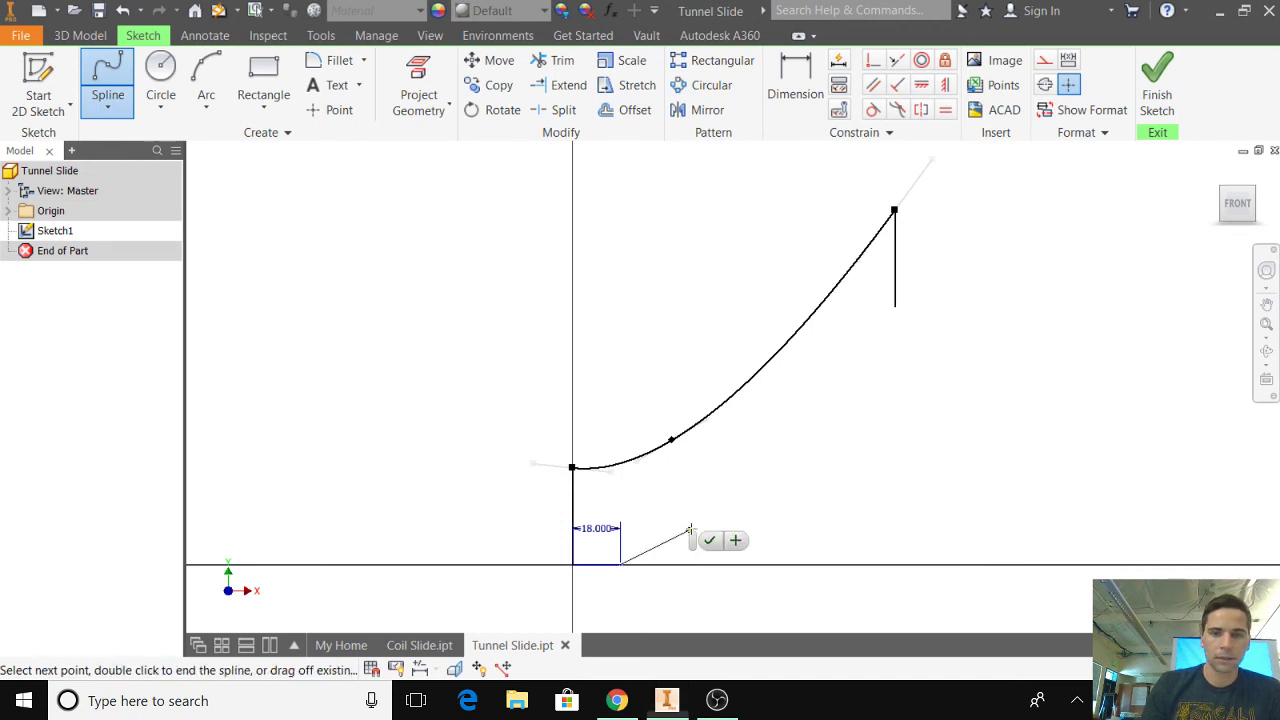
left_click(895, 307)
left_click(912, 315)
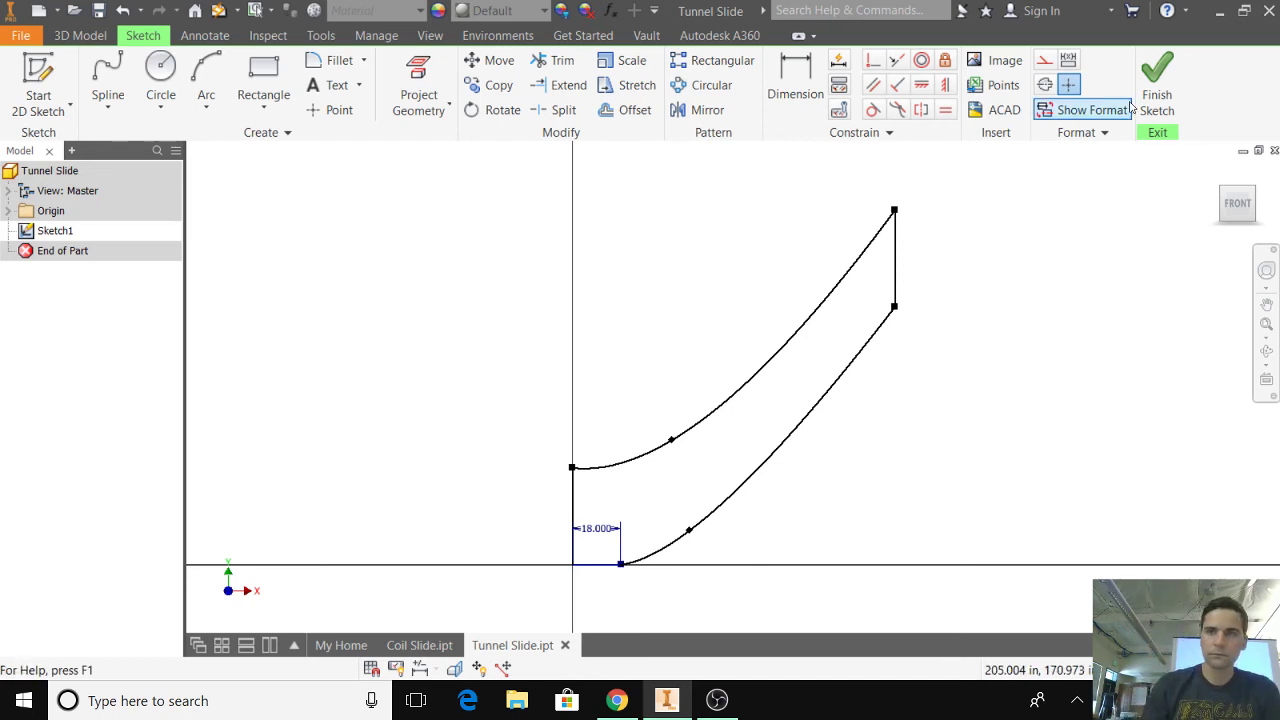
Finish the sketch and extrude the closed slide profile 36 in into a solid.
left_click(1157, 80)
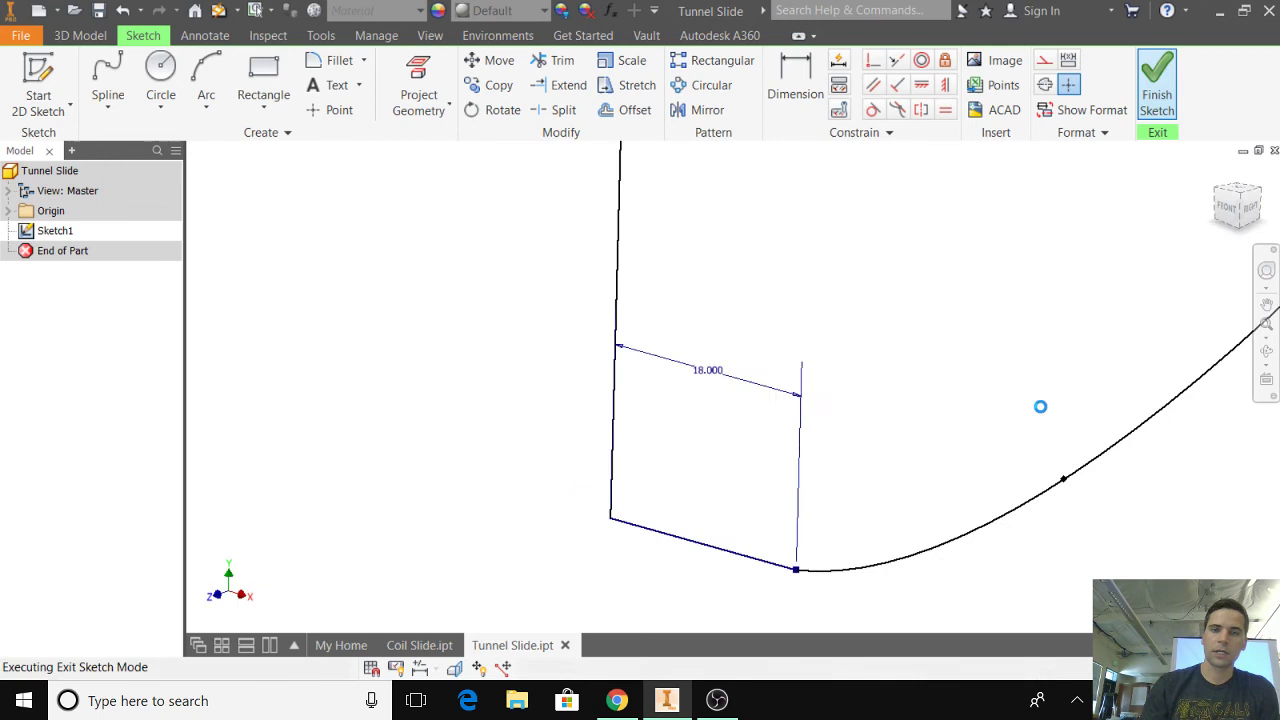
left_click(1217, 174)
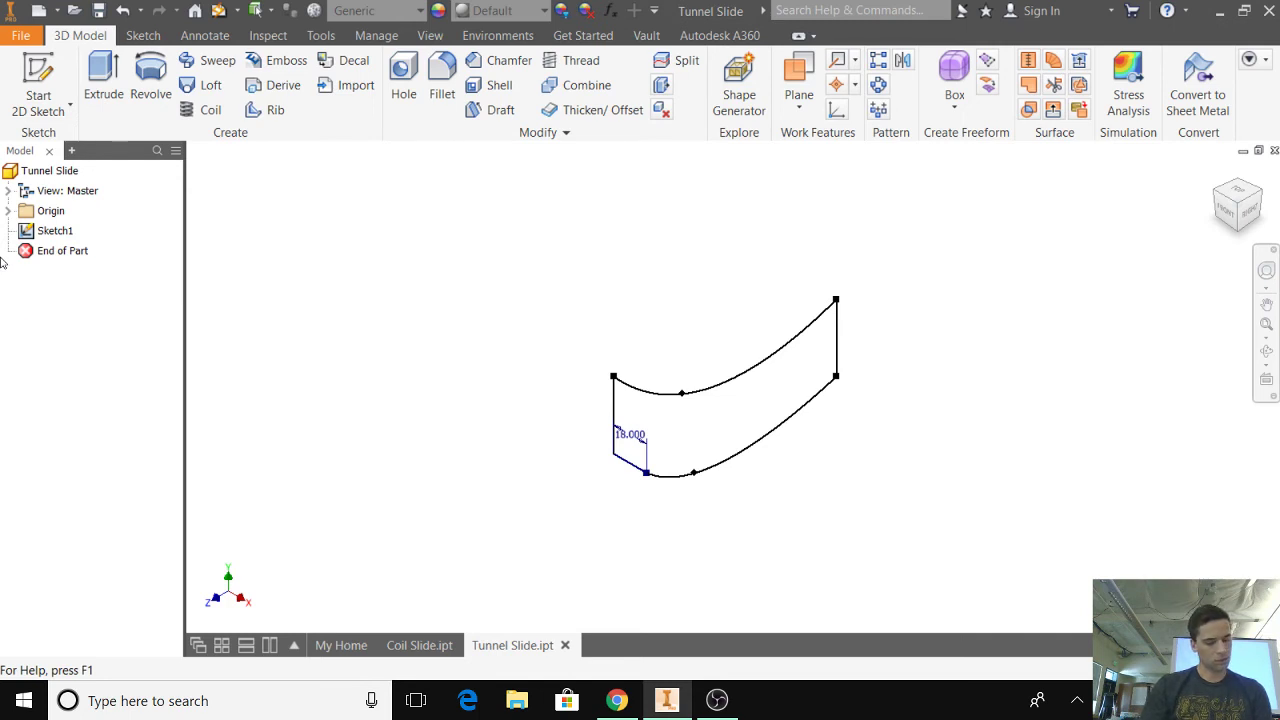
left_click(105, 73)
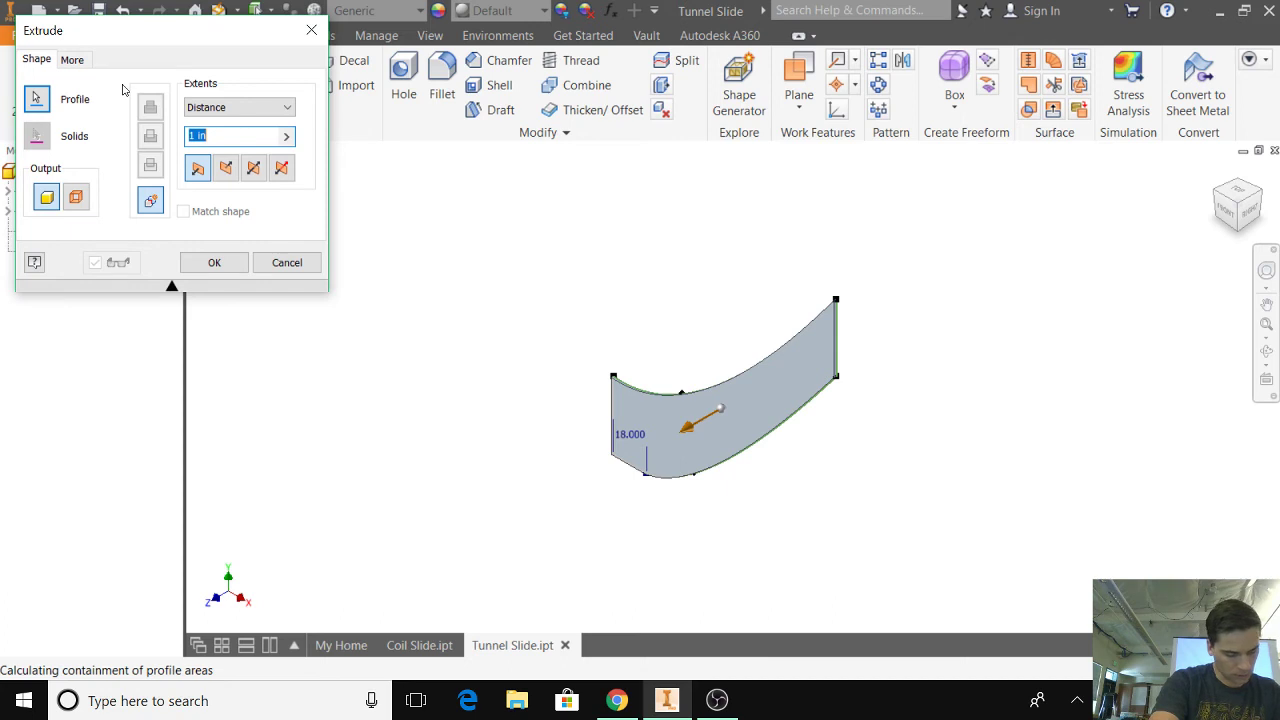
type("6")
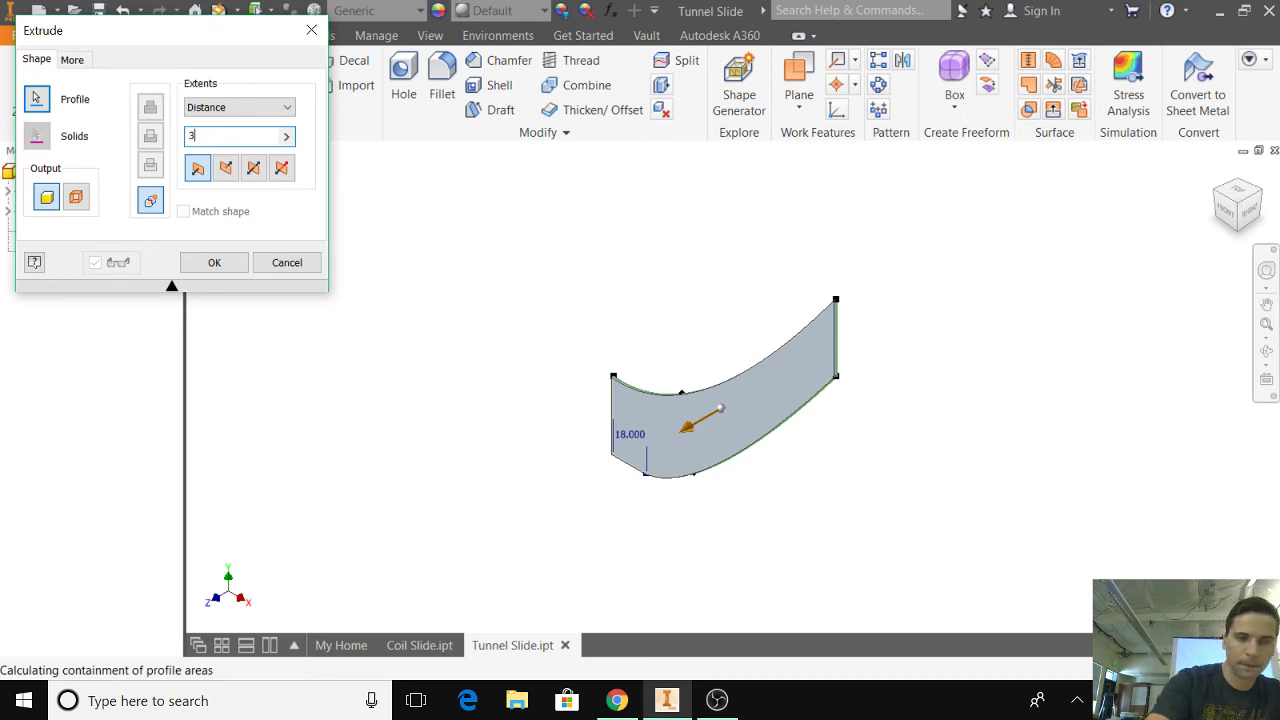
key("Return")
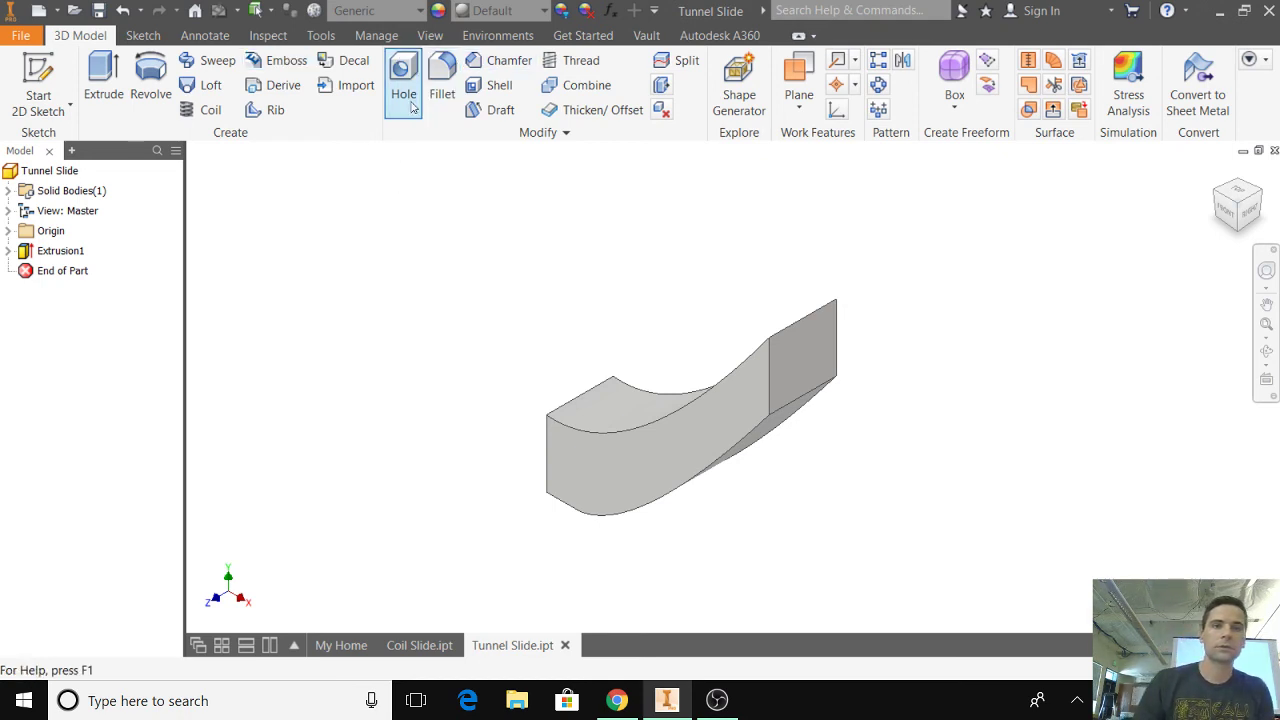
Shell the slide body 3.0 thick, removing both end faces to leave an open tube.
left_click(796, 345)
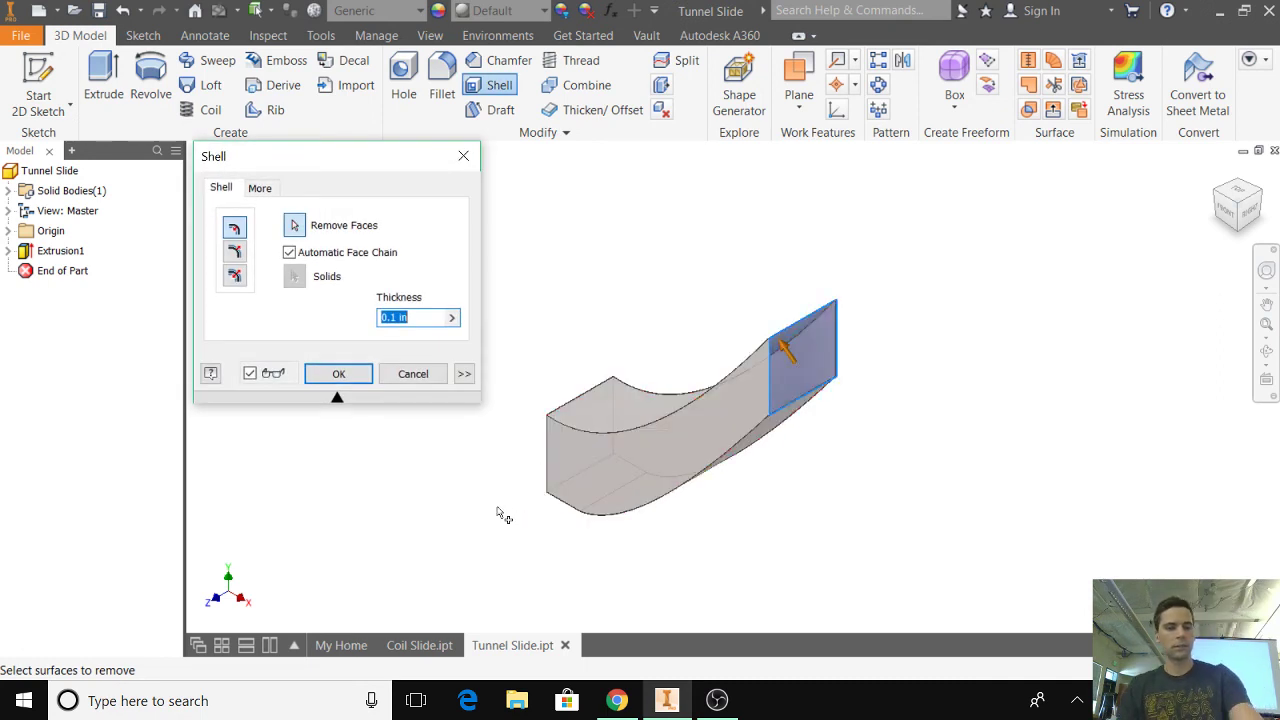
middle_click_drag(497, 508, 620, 490, "shift")
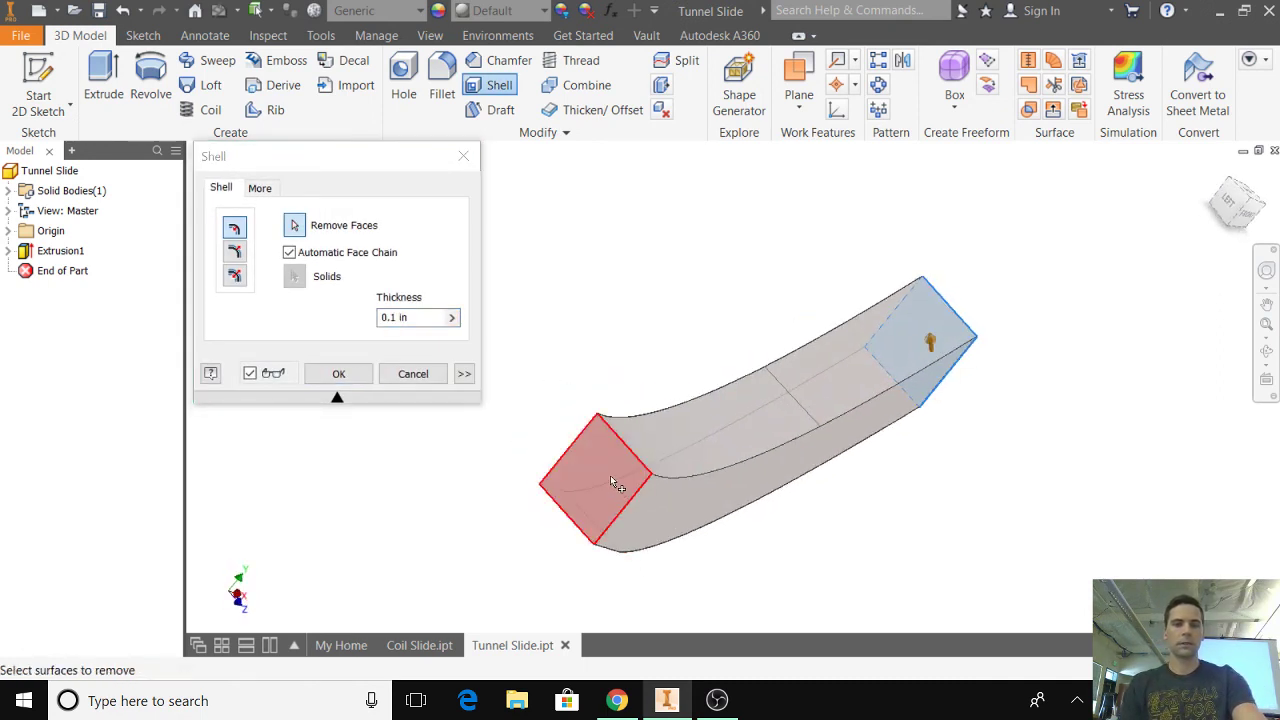
left_click(606, 474)
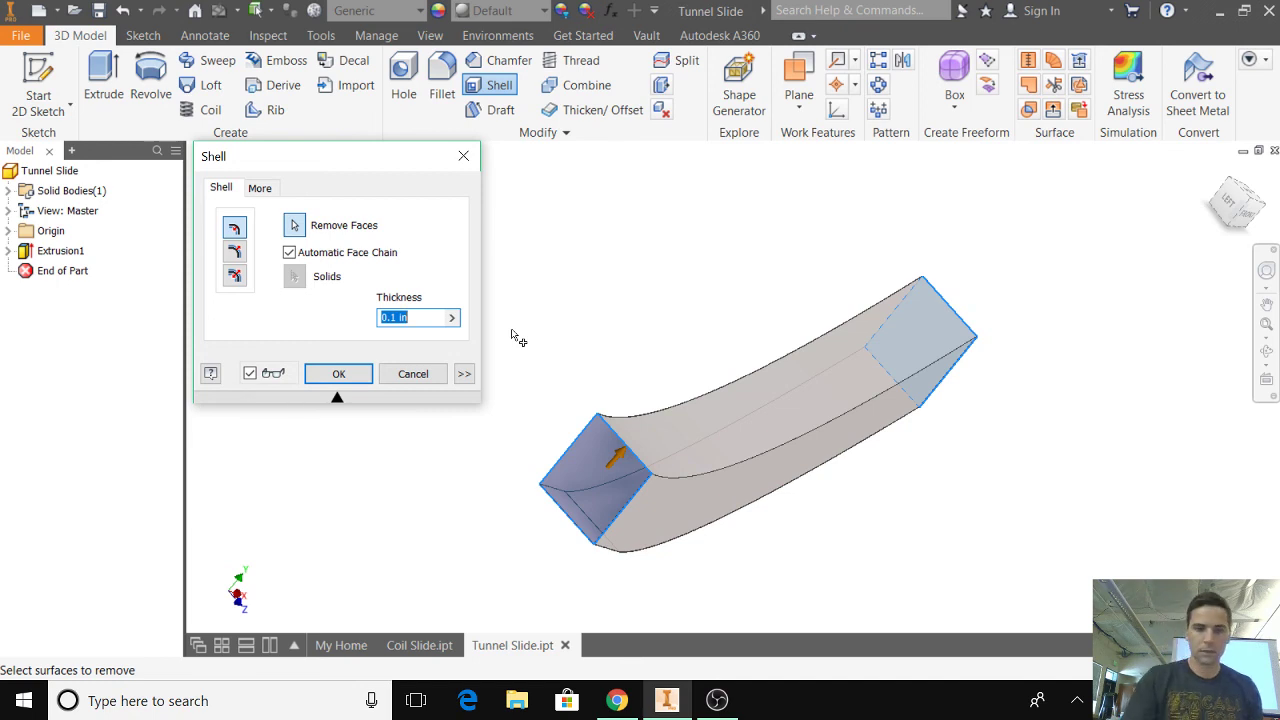
type("3.")
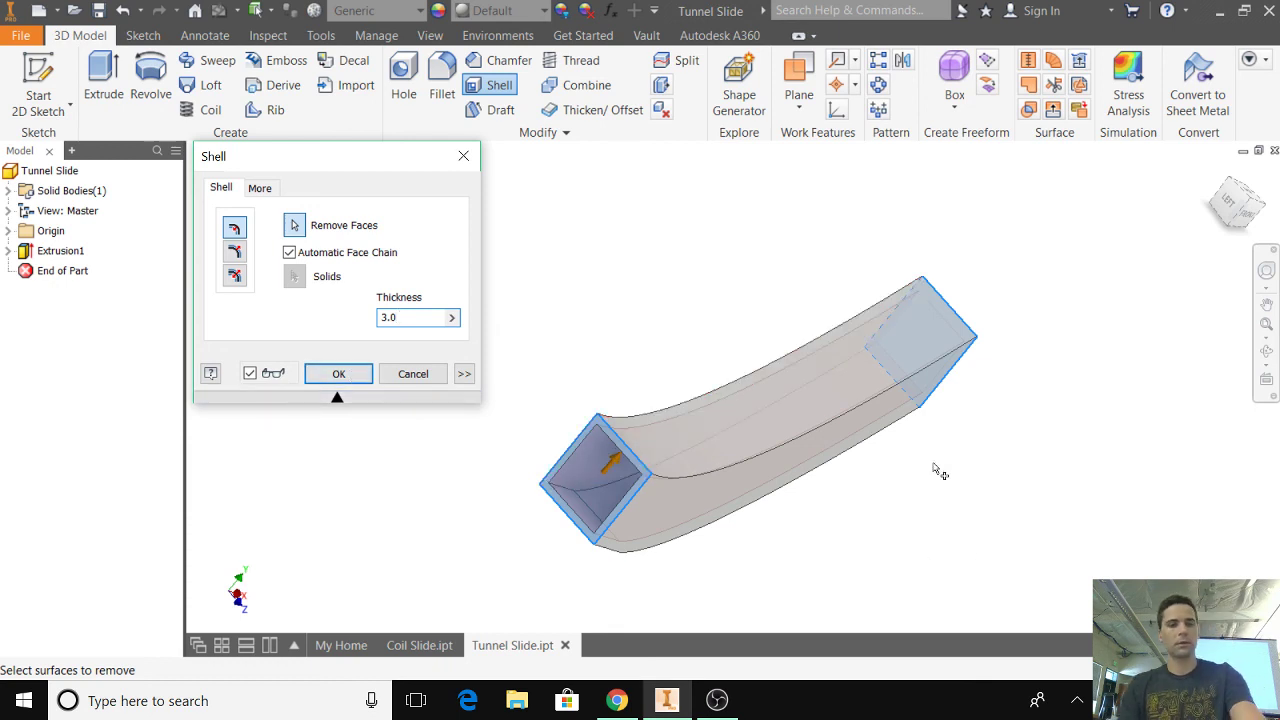
mouse_move(948, 451)
middle_mouse_down("shift")
mouse_move(943, 386)
mouse_move(778, 331)
mouse_move(848, 377)
middle_mouse_up("shift")
middle_click_drag(905, 461, 877, 474, "shift")
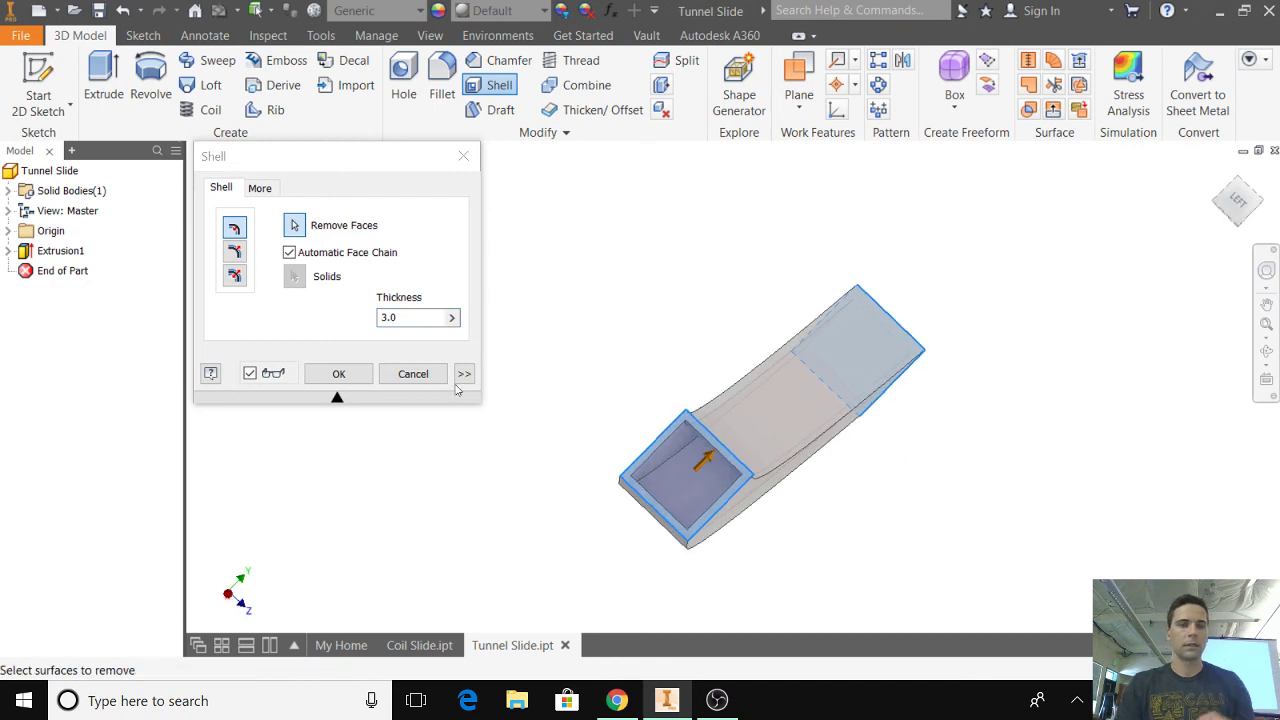
left_click(341, 374)
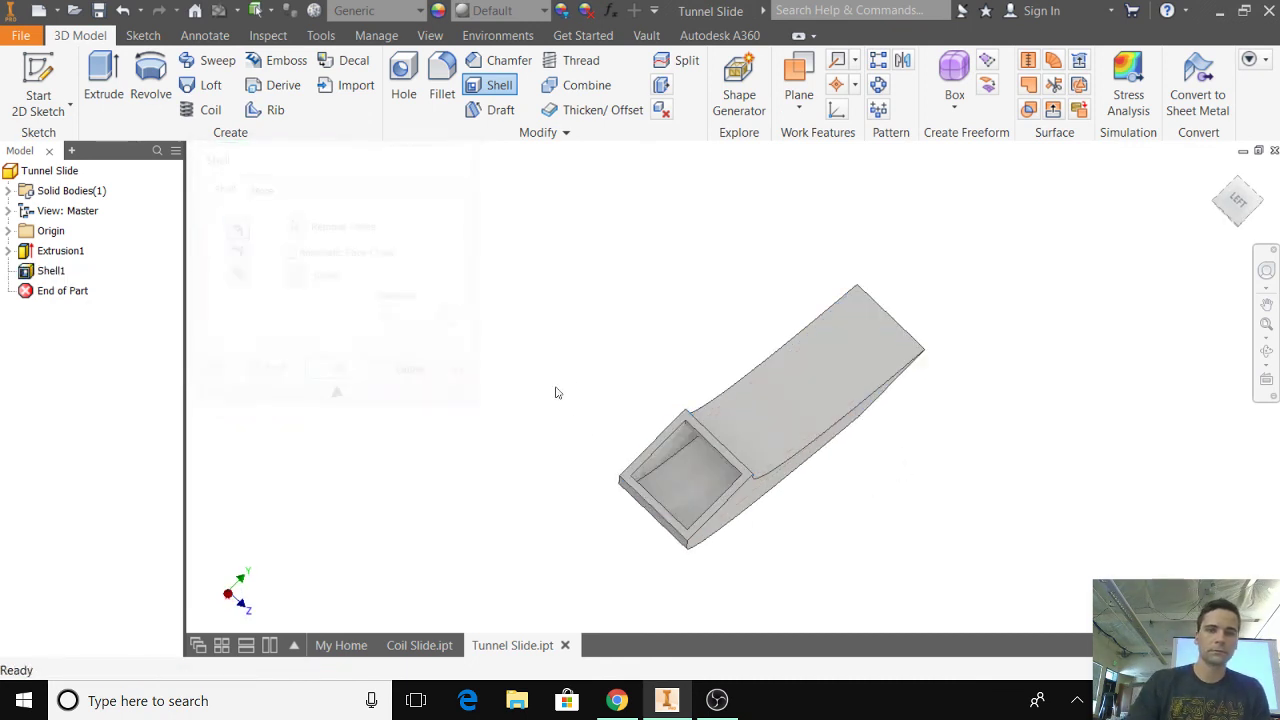
mouse_move(951, 491)
middle_mouse_down("shift")
mouse_move(894, 437)
mouse_move(948, 469)
mouse_move(973, 463)
mouse_move(789, 434)
mouse_move(629, 466)
mouse_move(635, 449)
mouse_move(791, 431)
mouse_move(837, 517)
mouse_move(870, 500)
middle_mouse_up("shift")
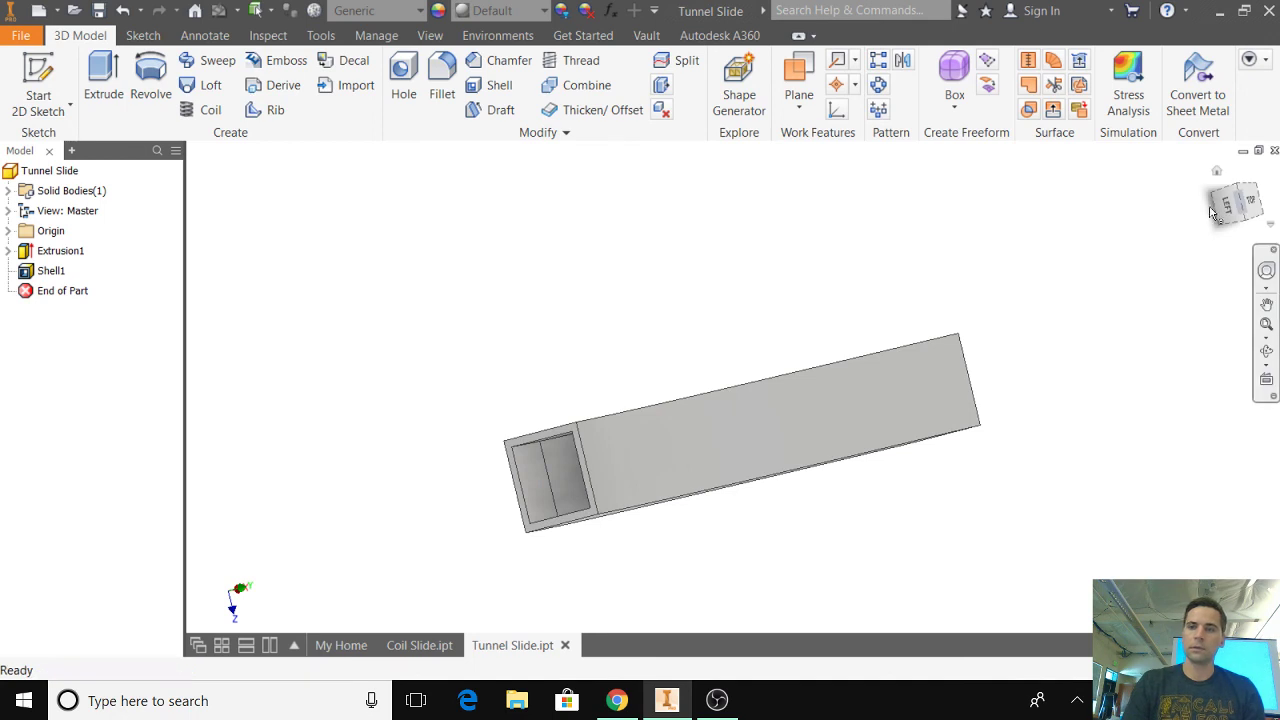
Give the whole part a purple colour override (RGB 145, 0, 255) from the home view.
middle_click_drag(700, 175, 477, 188, "shift")
key("F6")
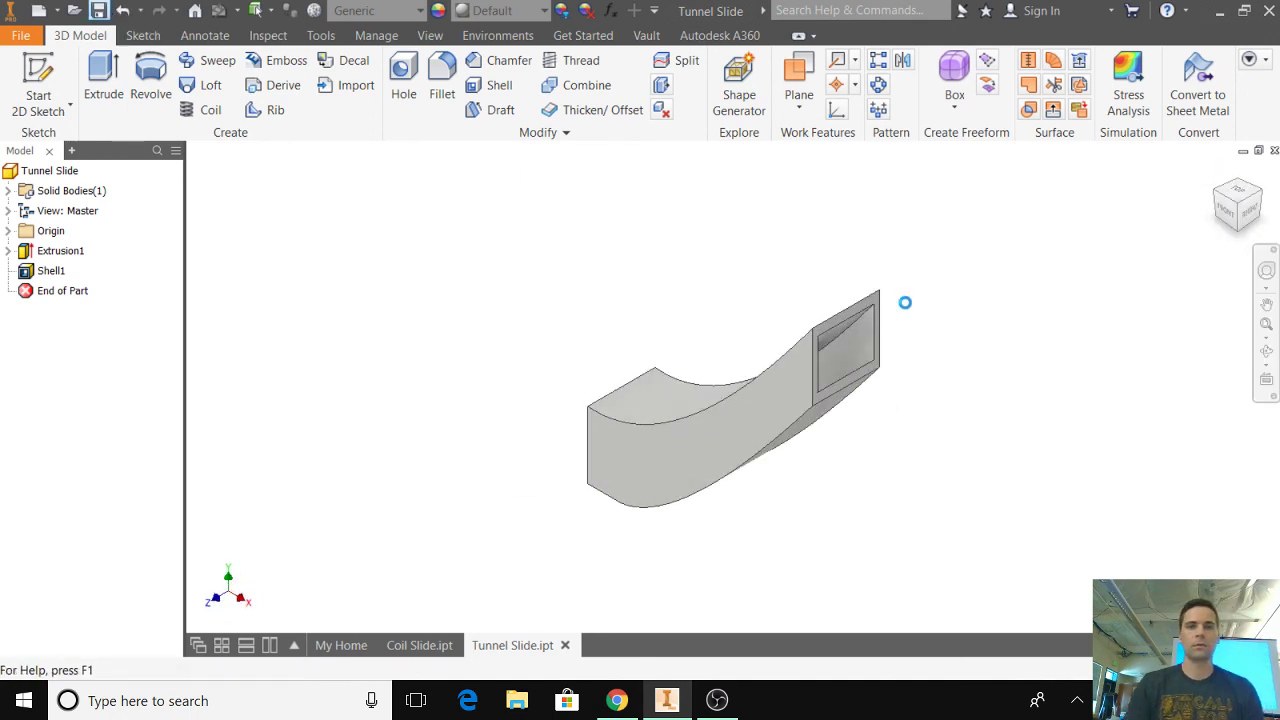
left_click(562, 10)
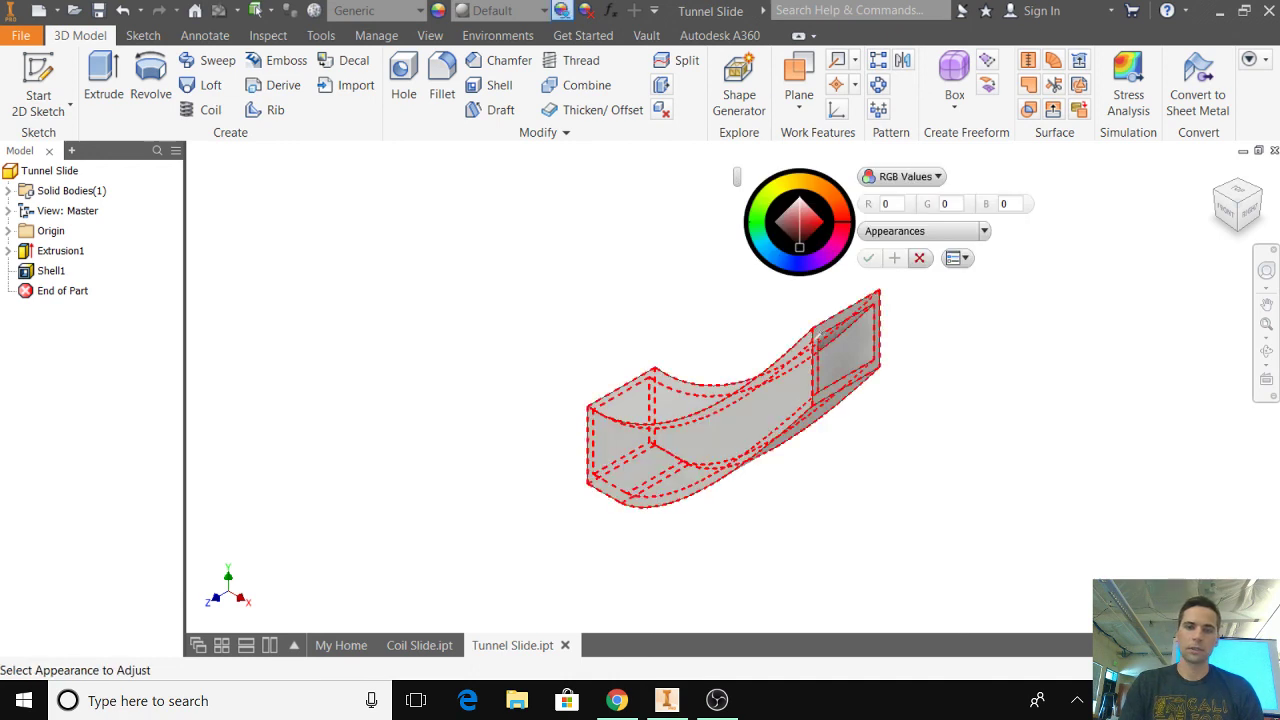
left_click(822, 262)
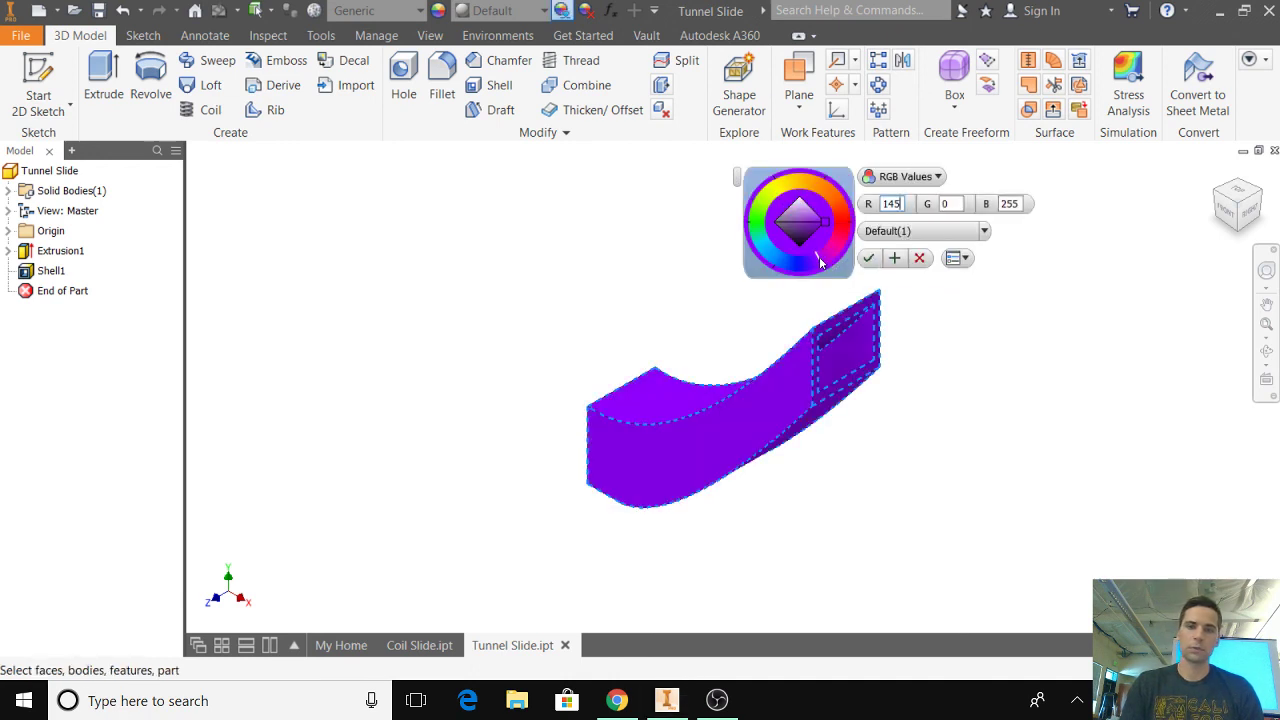
left_click(869, 259)
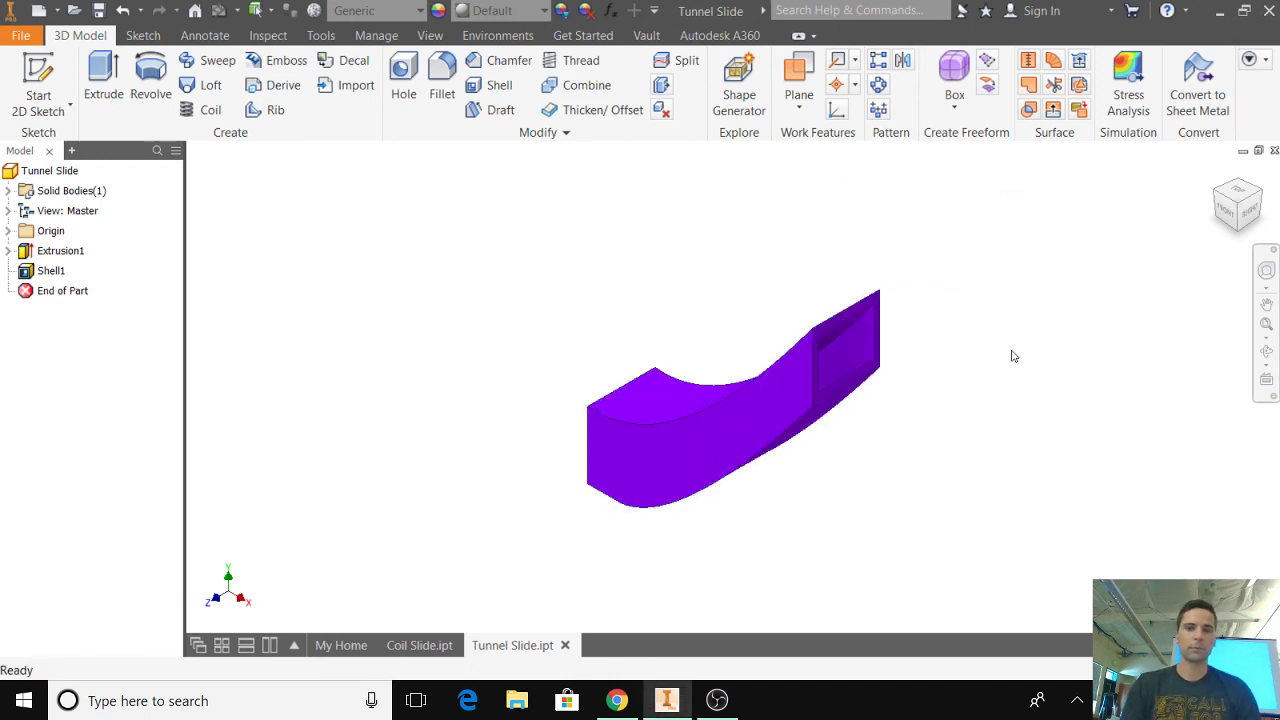